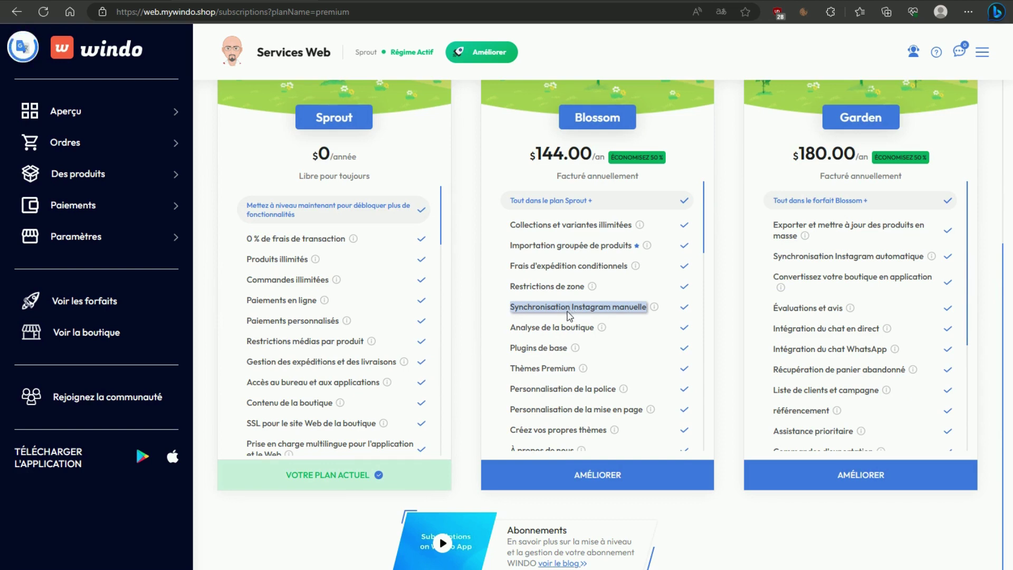
- Leave the subscription plans and open the store dashboard (Tableau de bord) from the Aperçu section
left_click(565, 322)
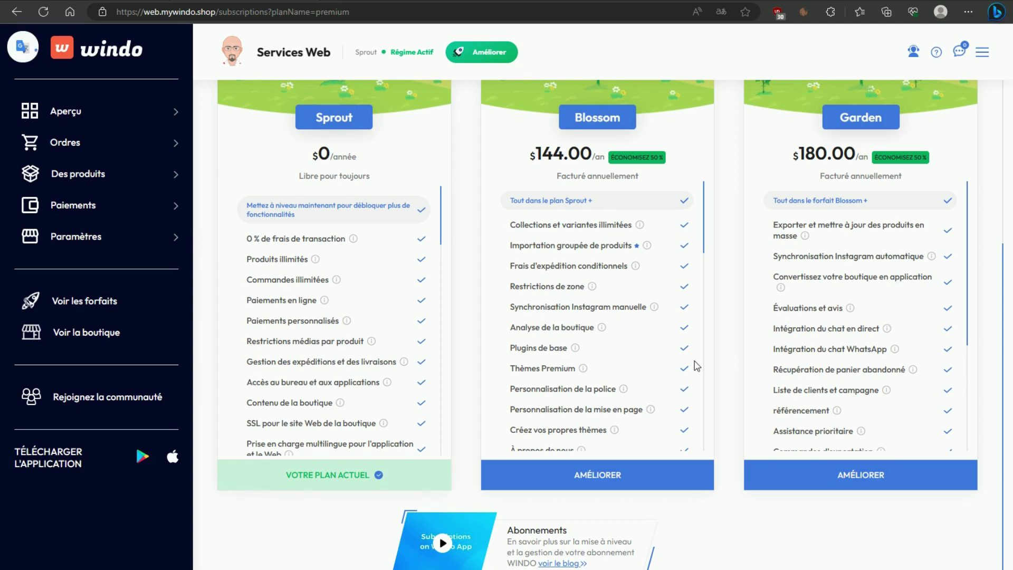
scroll(694, 364, "up", 3)
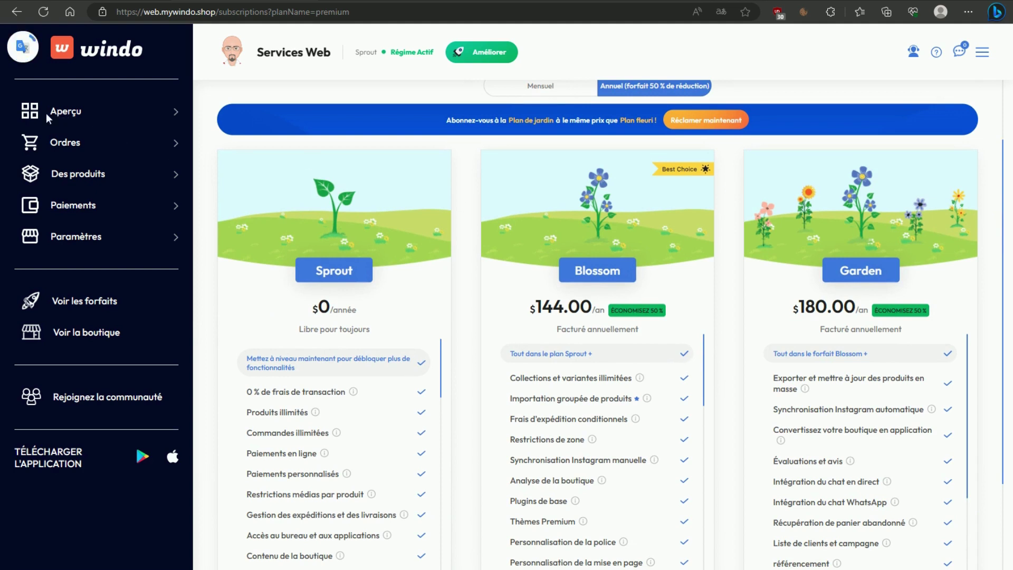
double_click(64, 112)
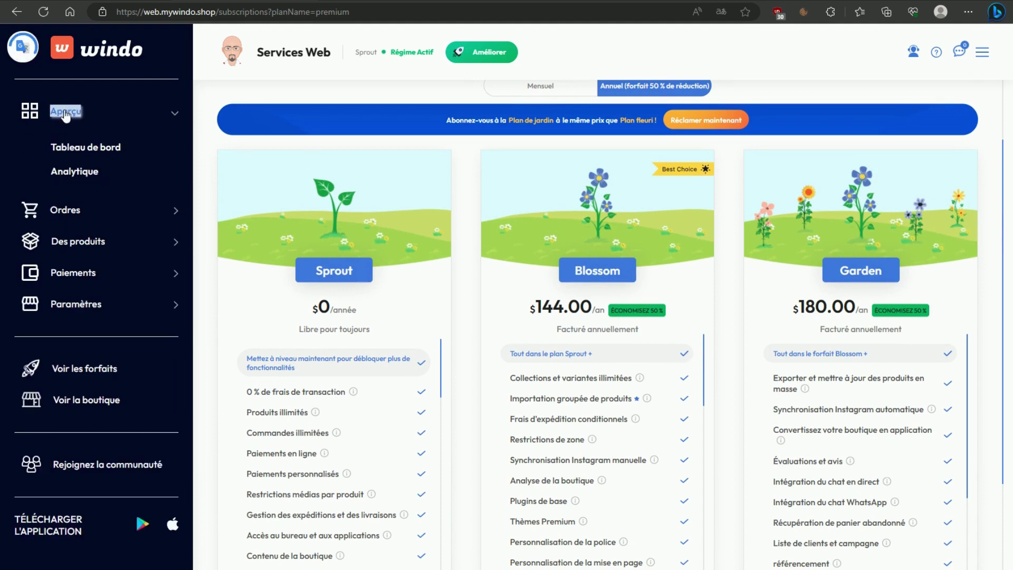
double_click(88, 152)
left_click(87, 152)
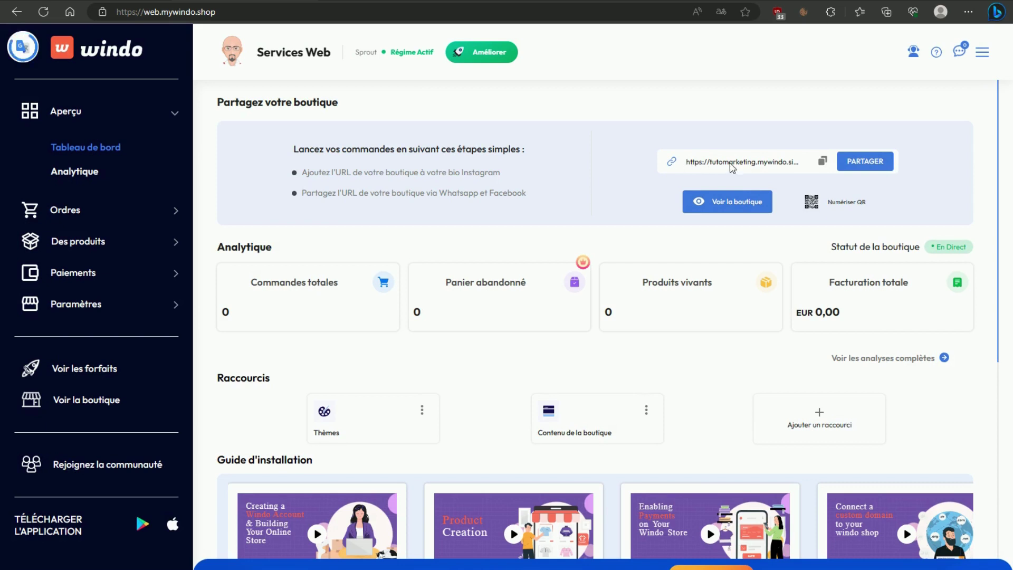
left_click(772, 169)
left_click(622, 158)
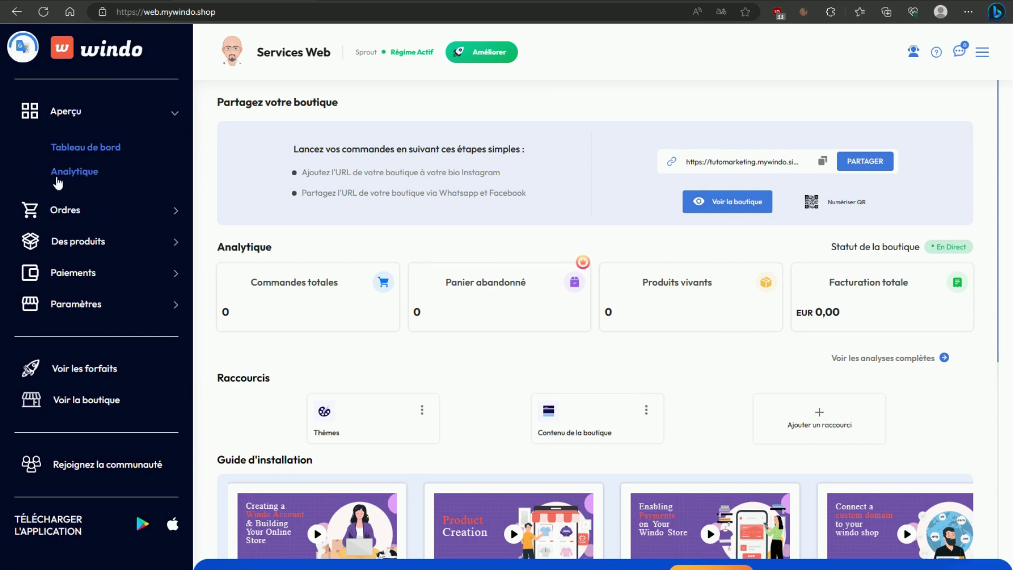
double_click(81, 177)
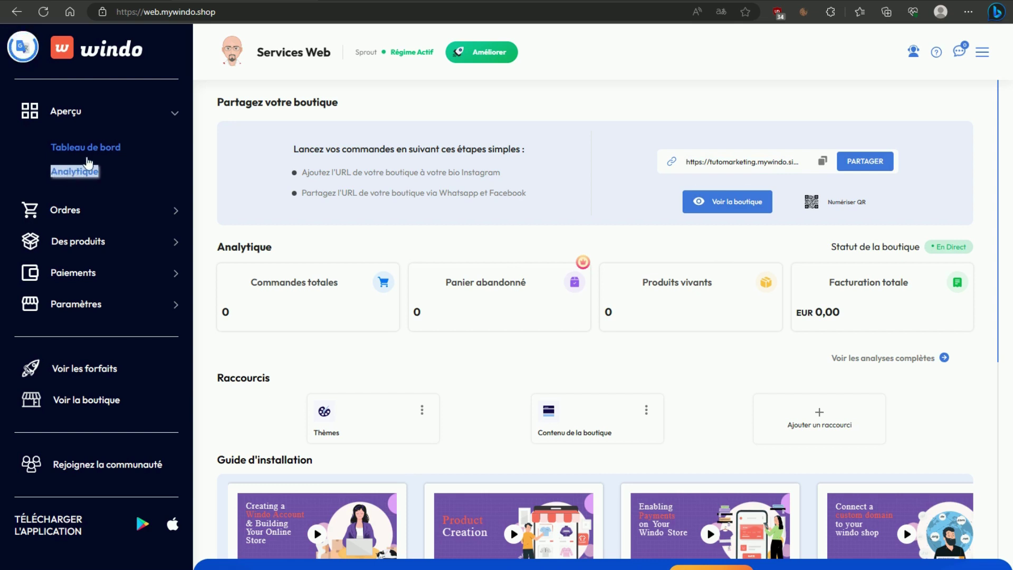
left_click(116, 169)
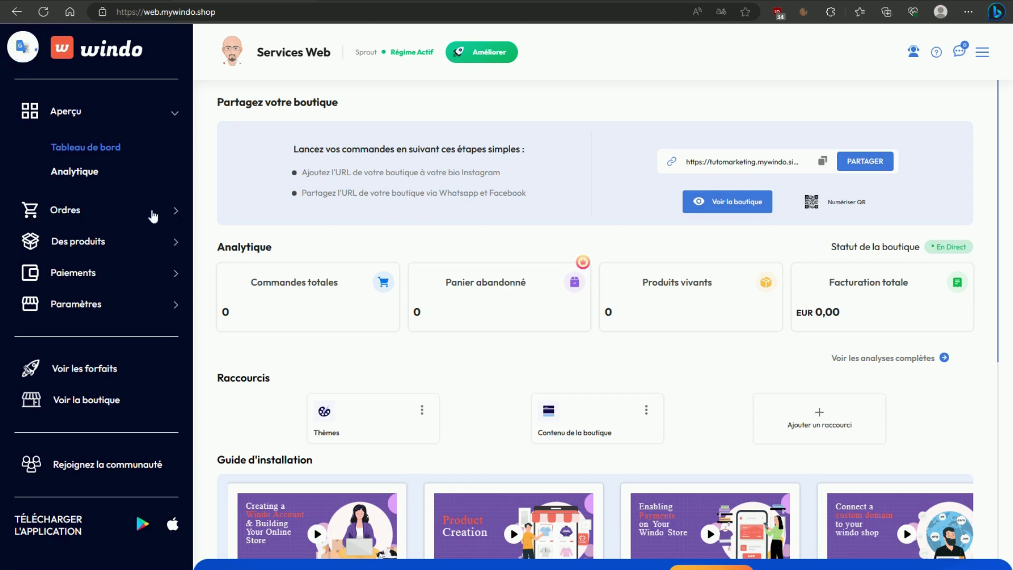
- View the orders list and abandoned carts (Chariots), try to open Commentaires, and dismiss the upgrade offer
left_click(176, 210)
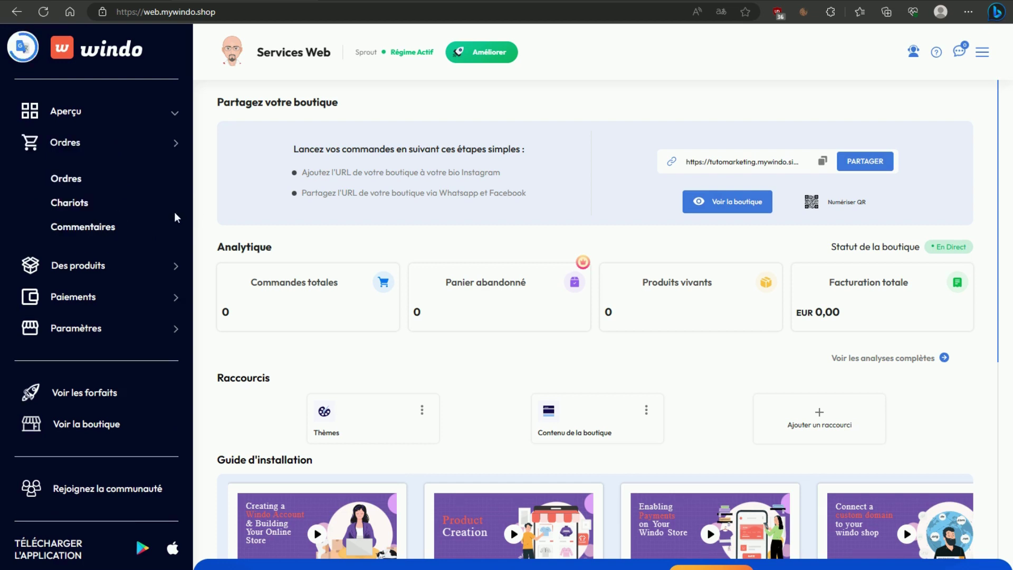
left_click(66, 184)
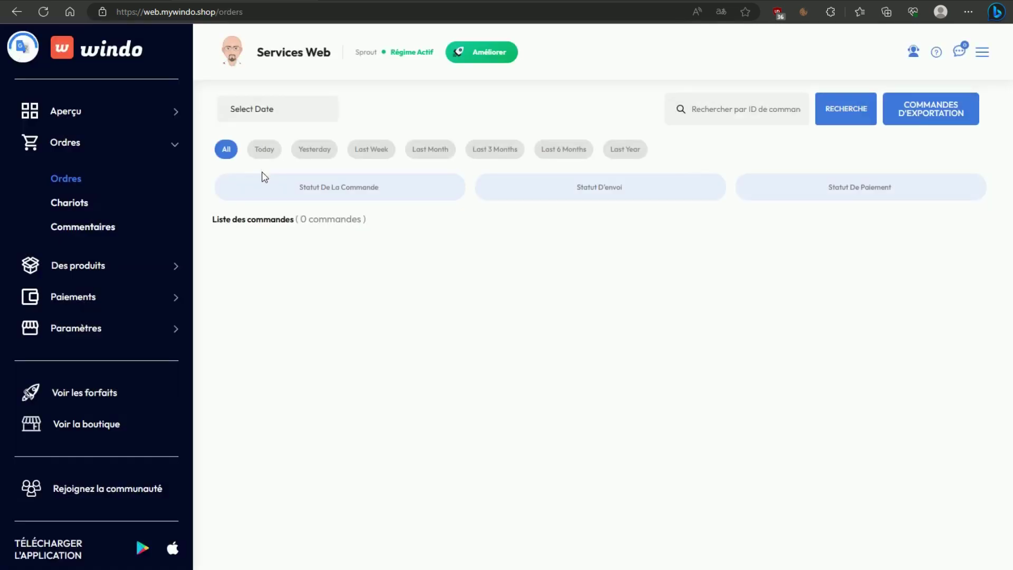
left_click(83, 210)
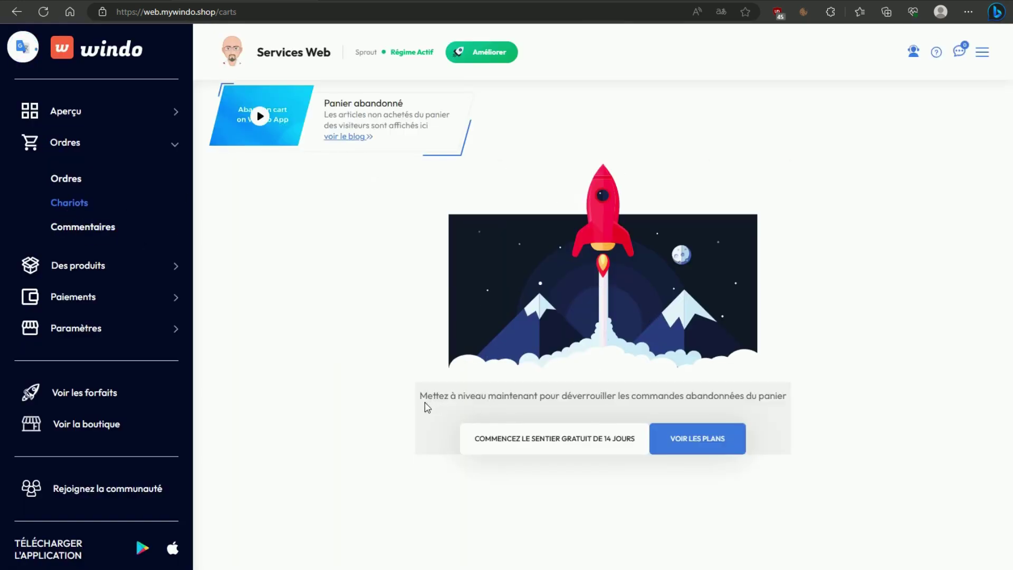
left_click(90, 229)
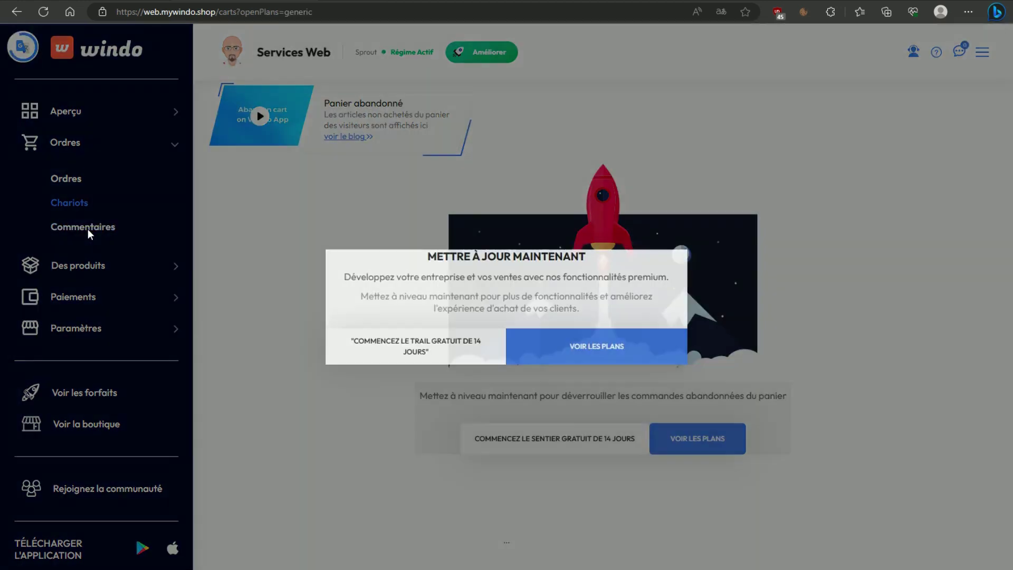
left_click(407, 480)
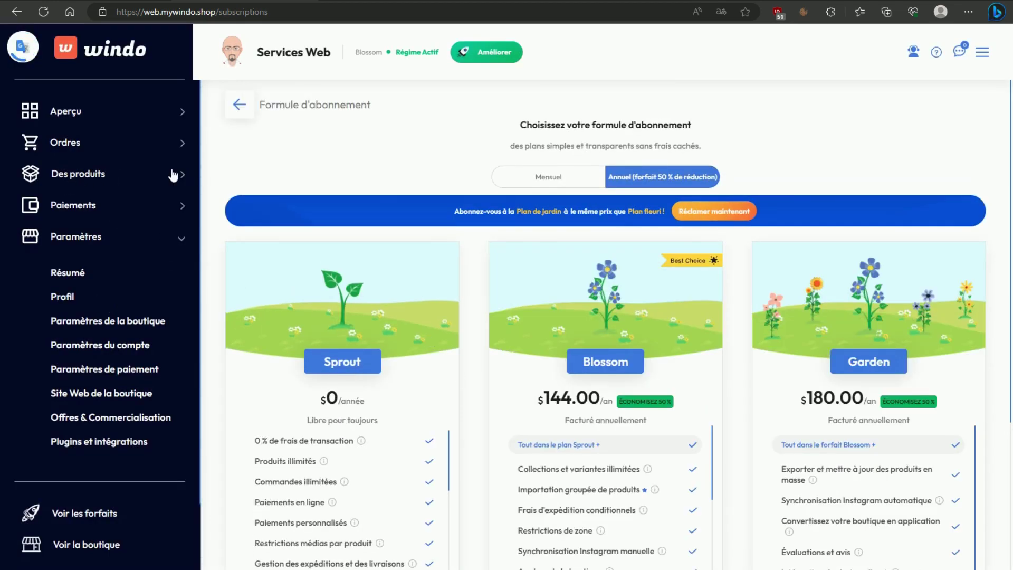
- Open the product list and view the hide, out-of-stock and delete options of Sample Product 3 without saving
left_click(140, 179)
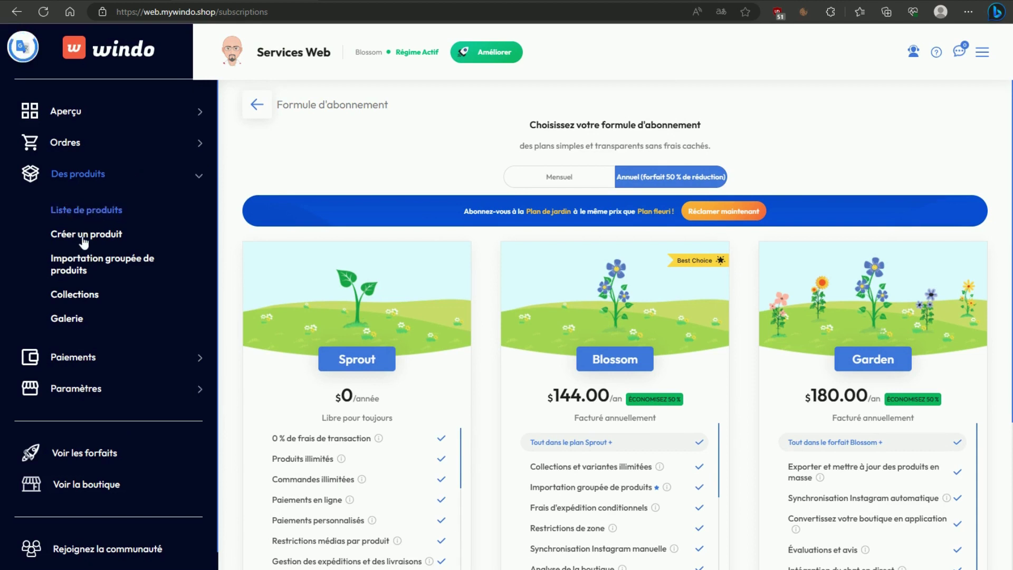
left_click(83, 211)
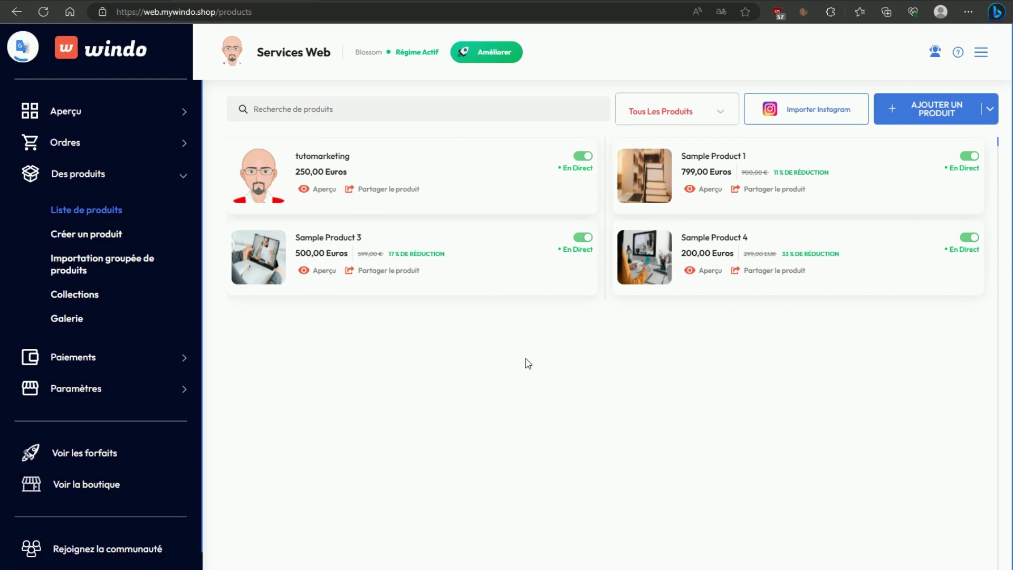
left_click(587, 241)
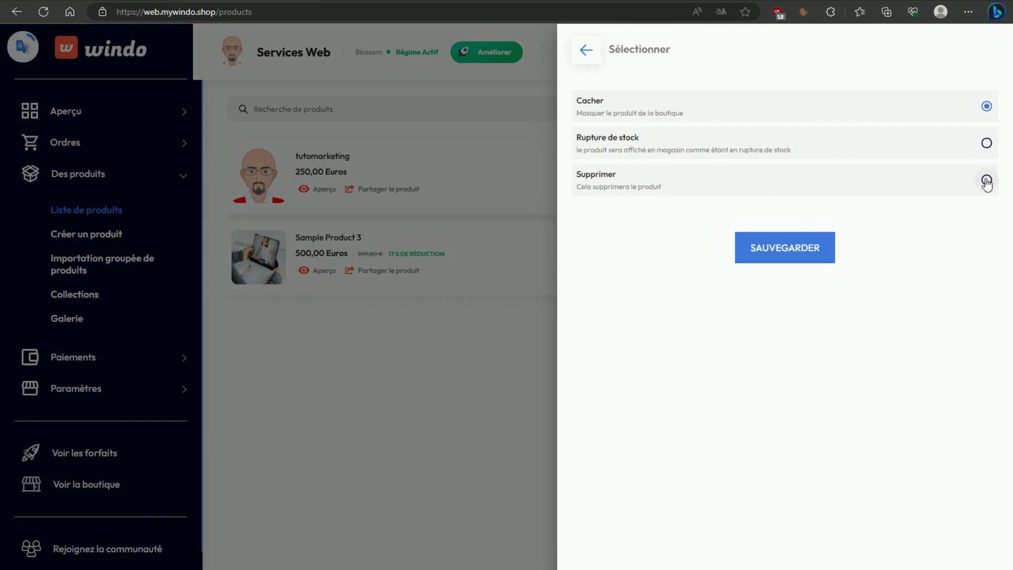
left_click(459, 344)
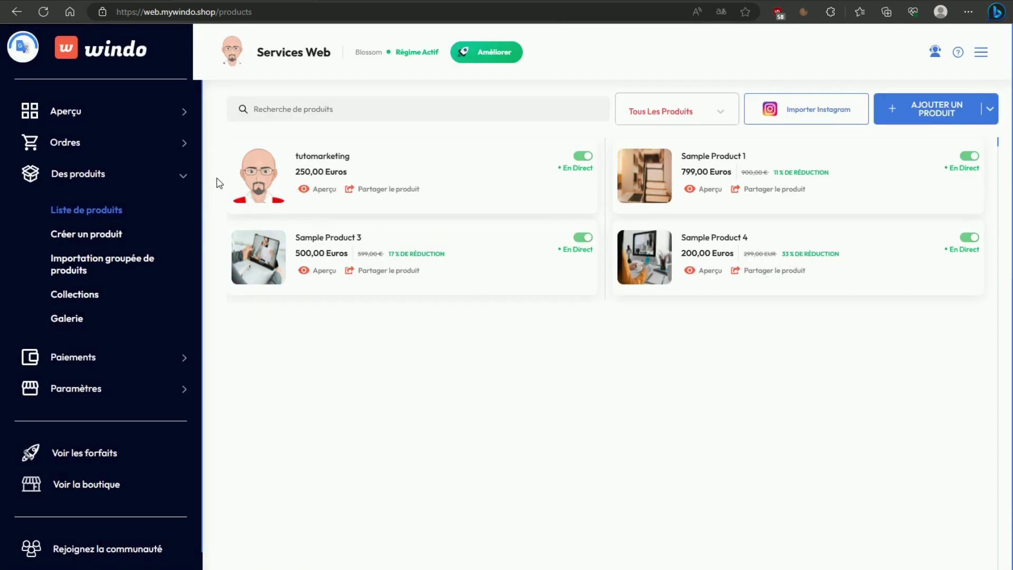
- Start creating a new product and enable its digital product option (Produit numérique)
triple_click(80, 242)
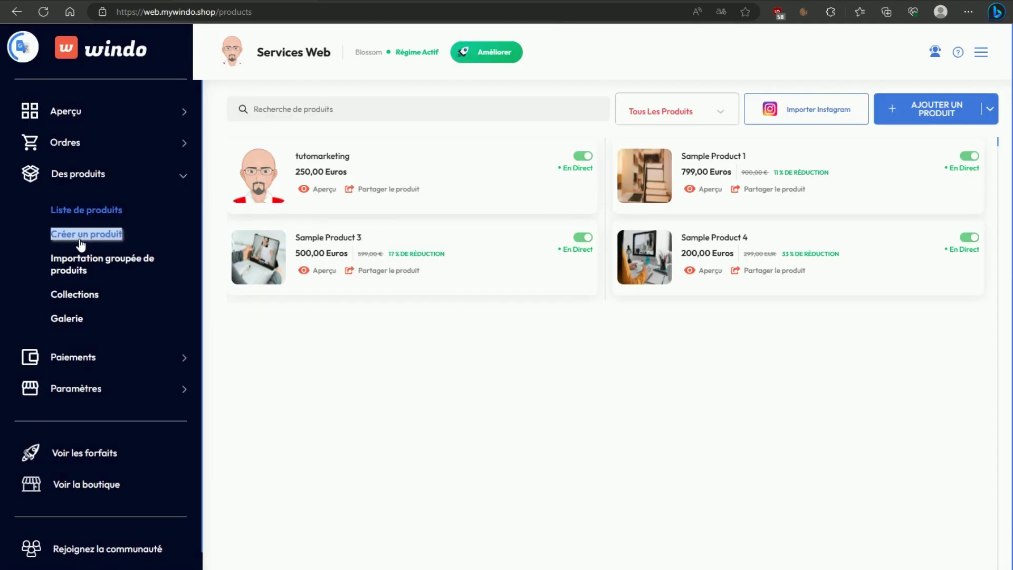
left_click(91, 234)
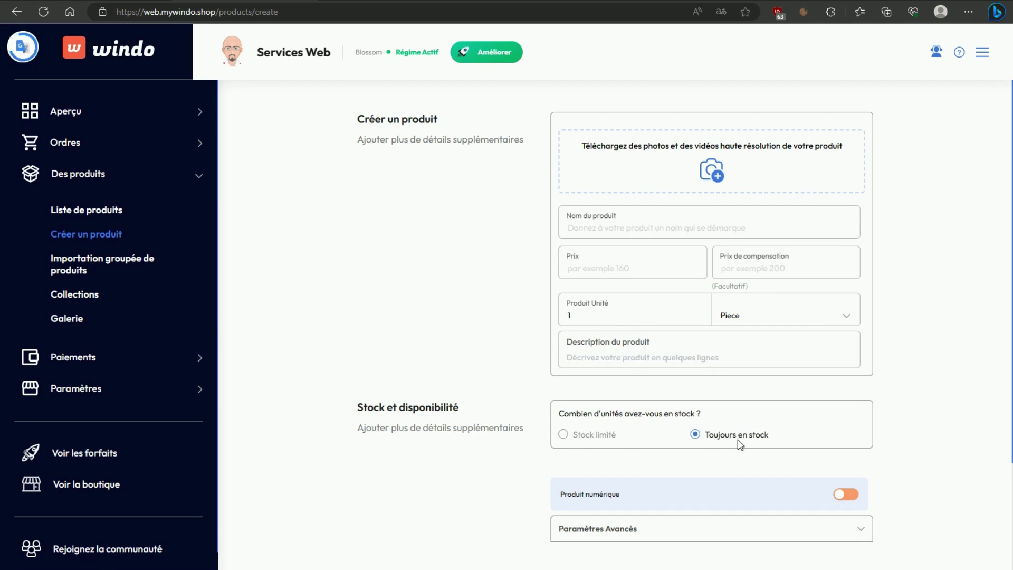
scroll(739, 445, "down", 3)
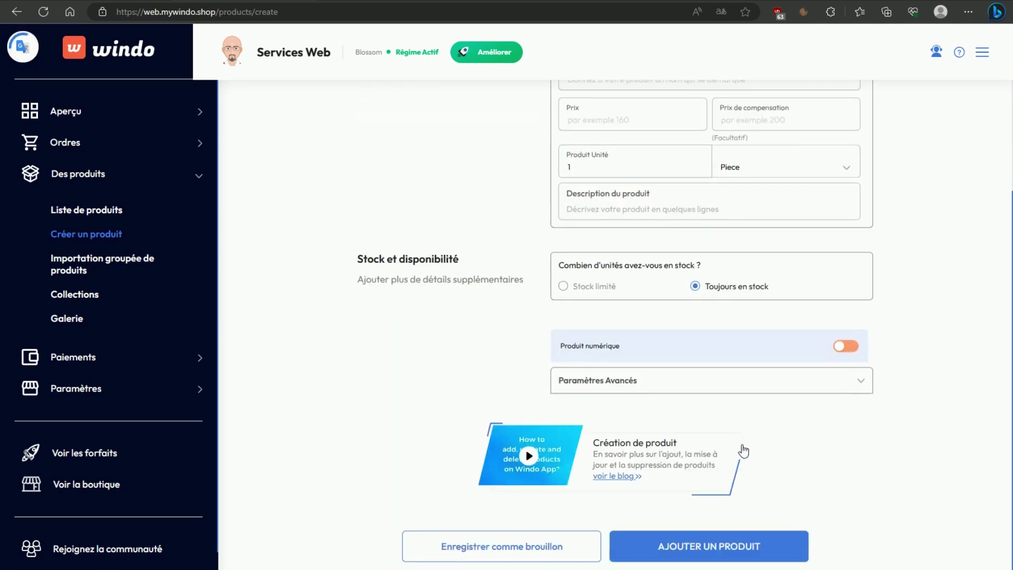
left_click(626, 383)
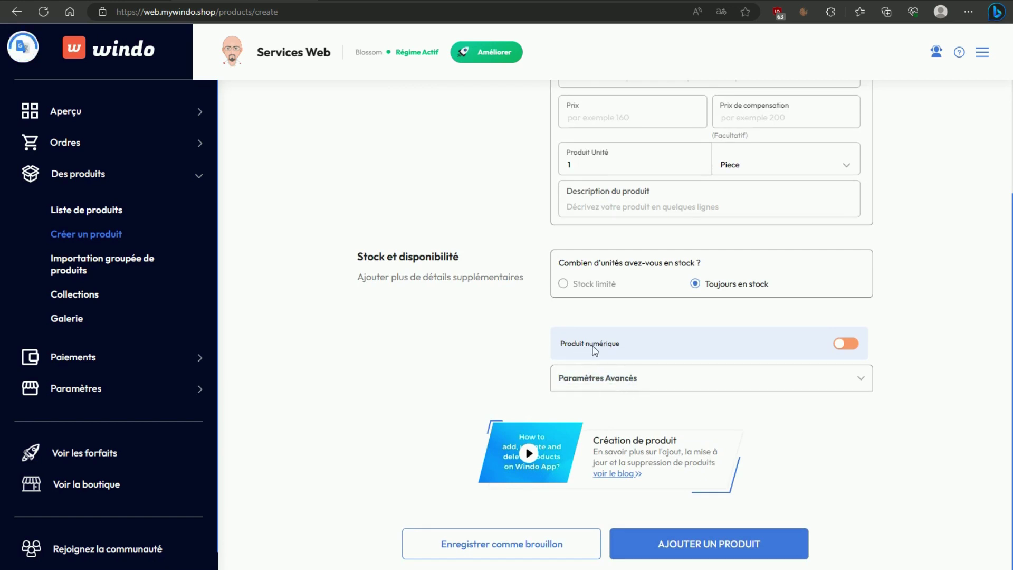
left_click(594, 350)
left_click(850, 348)
left_click(594, 366)
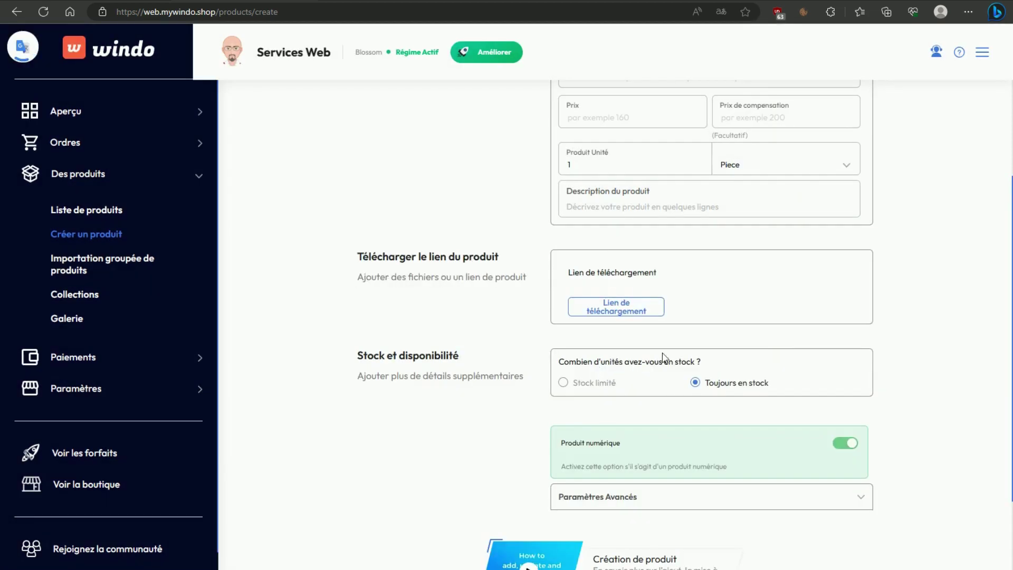
- Examine the product creation form's download link, stock availability and advanced settings sections
scroll(814, 360, "up", 3)
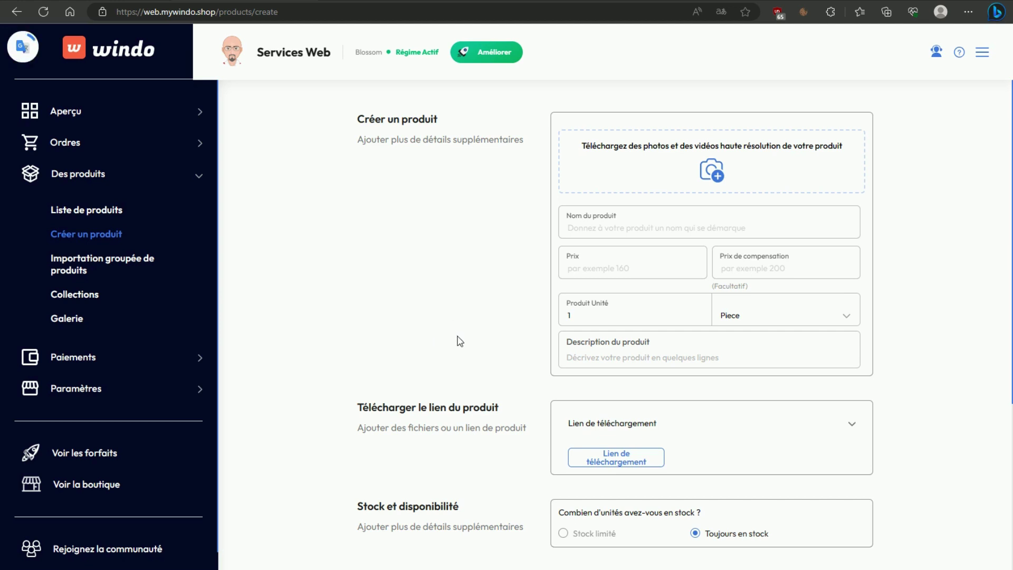
scroll(457, 342, "down", 3)
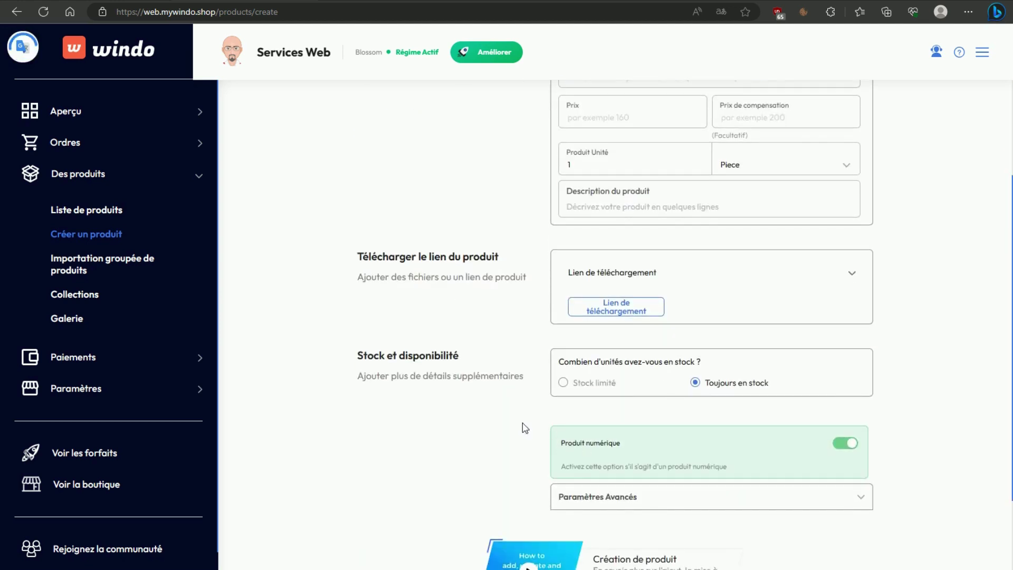
scroll(599, 364, "down", 2)
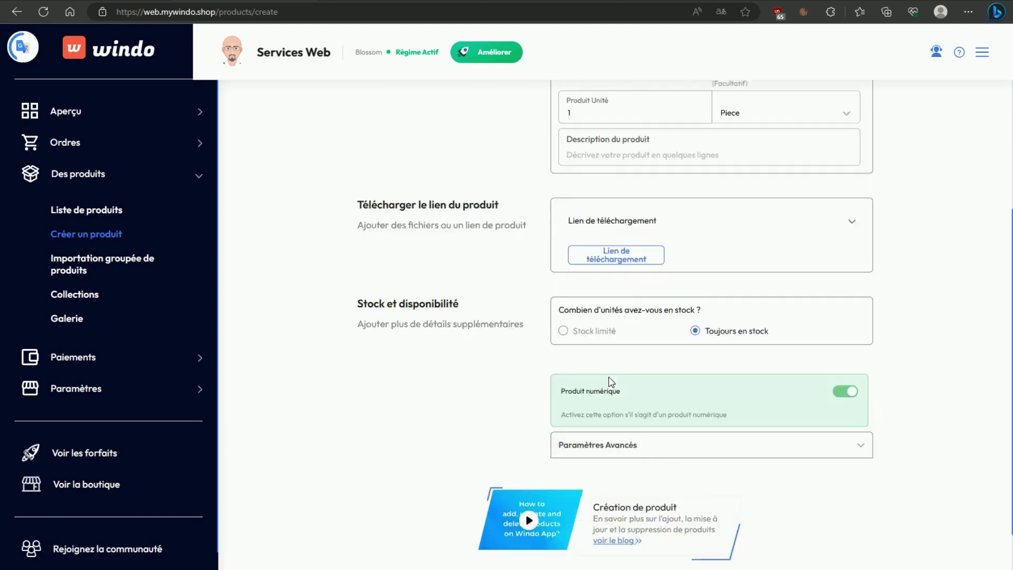
triple_click(608, 375)
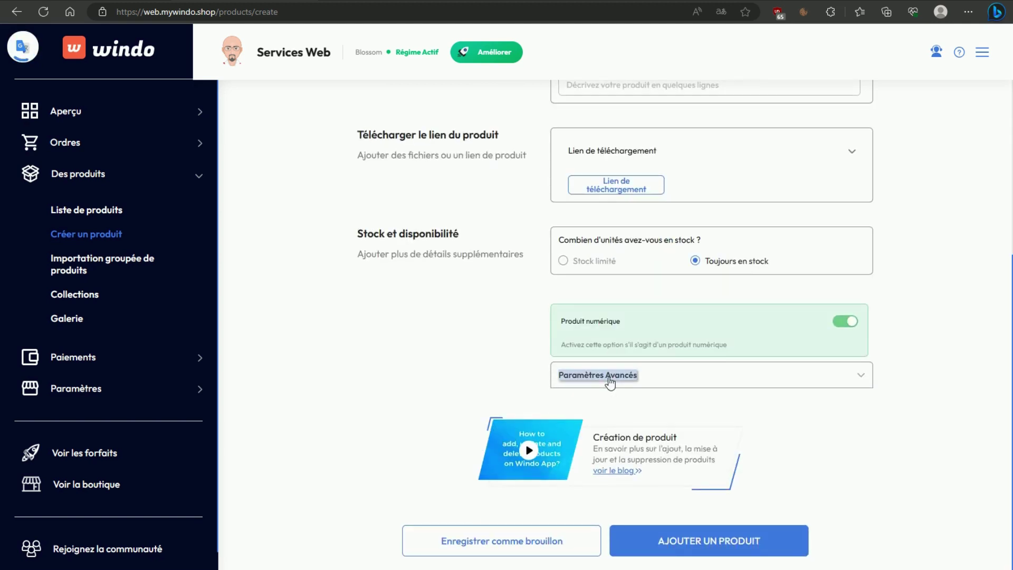
left_click(330, 290)
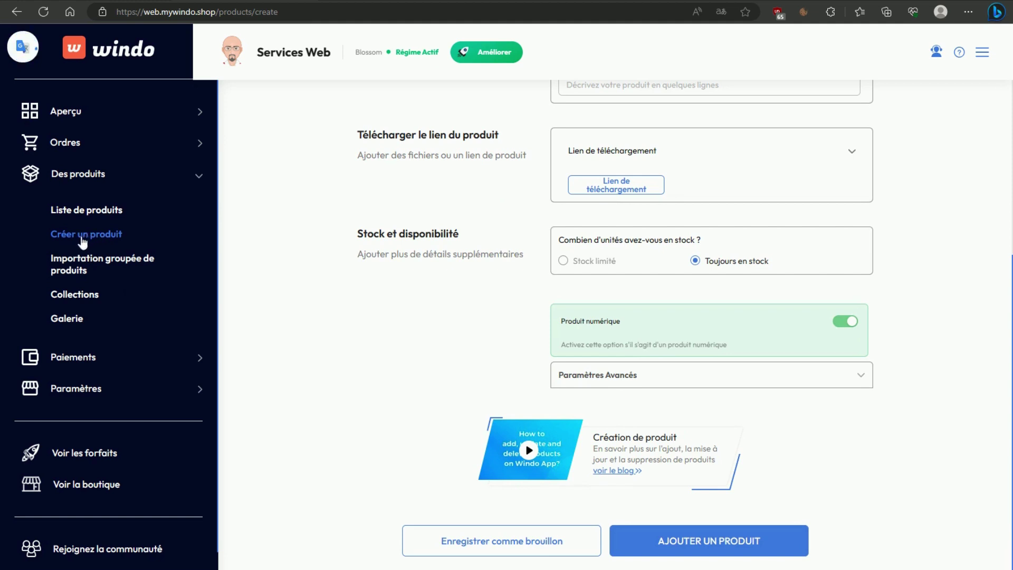
- Open the bulk product import page, view the file picker for adding a product file, and cancel it
triple_click(91, 237)
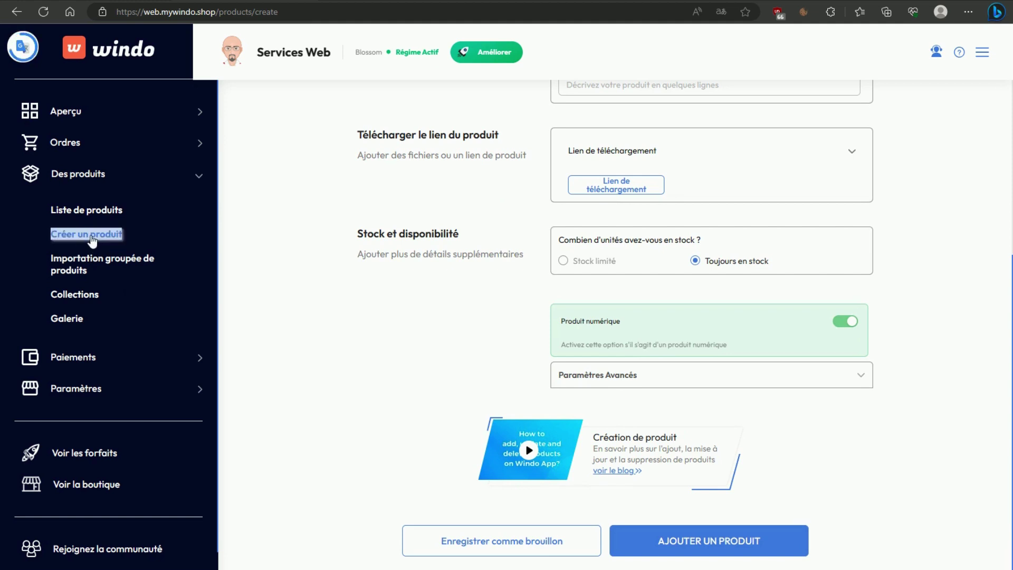
left_click(79, 267)
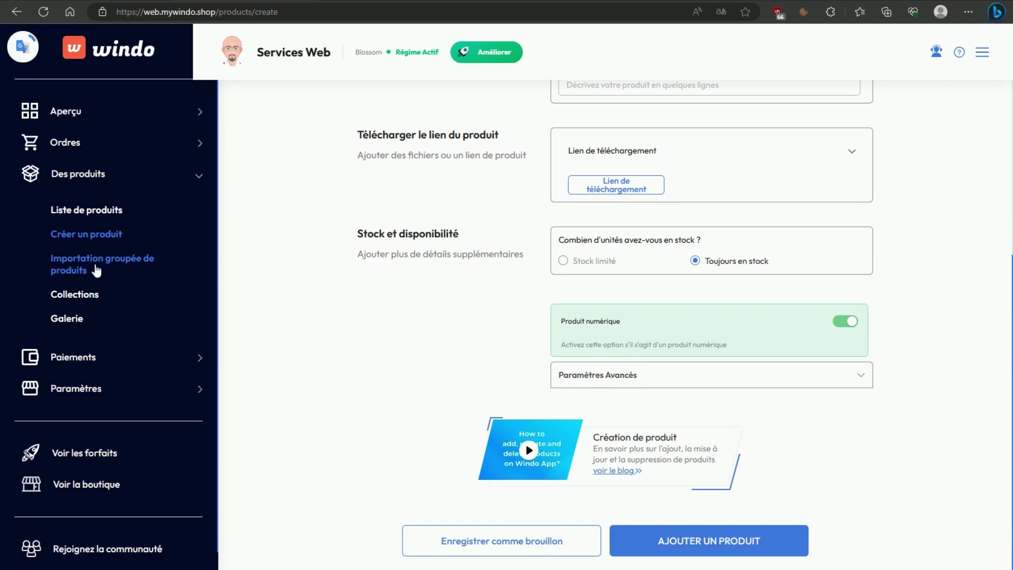
triple_click(84, 275)
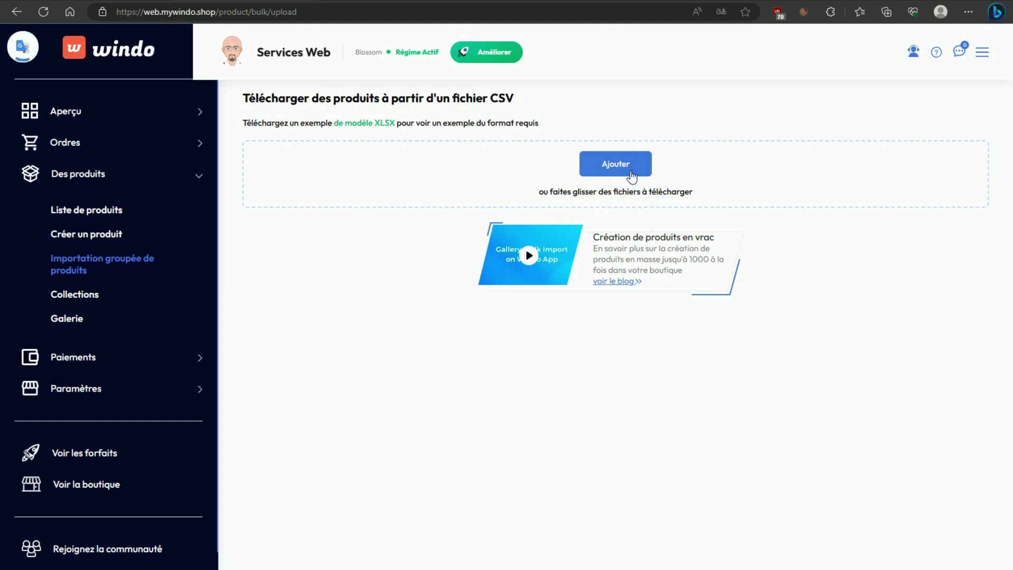
left_click(620, 167)
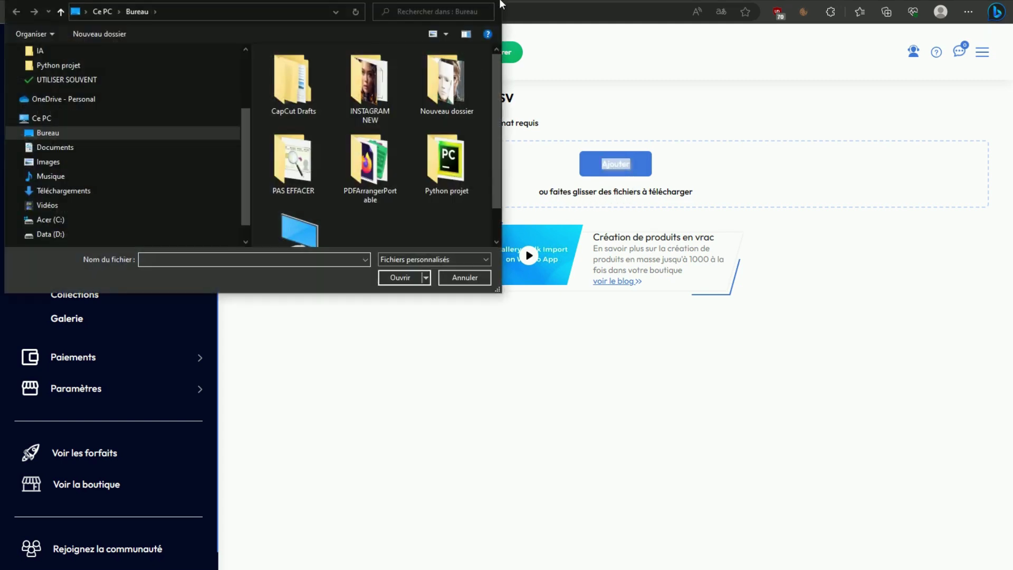
key("Escape")
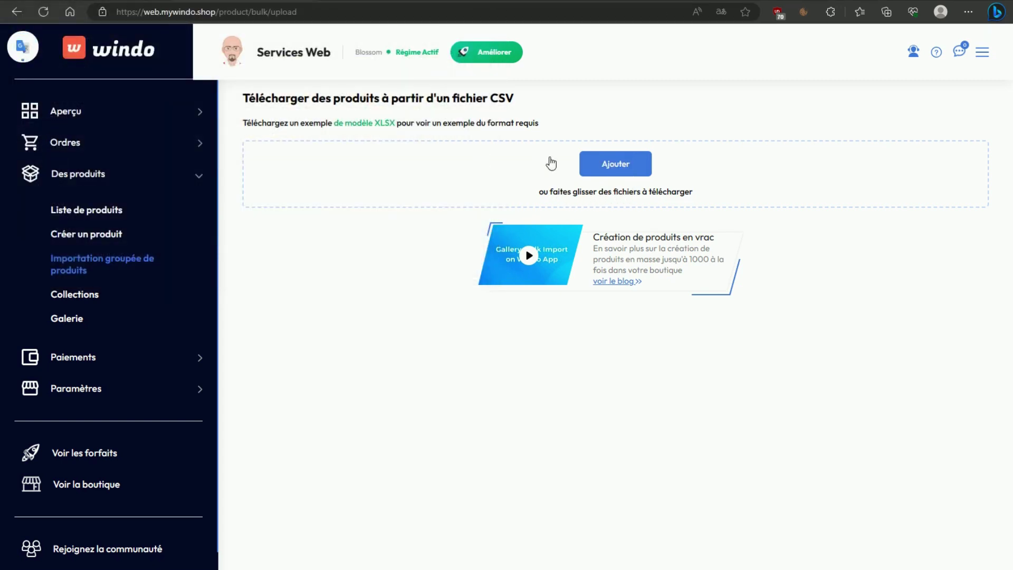
- View the product collections page and the Instagram gallery page (Galerie)
left_click(71, 295)
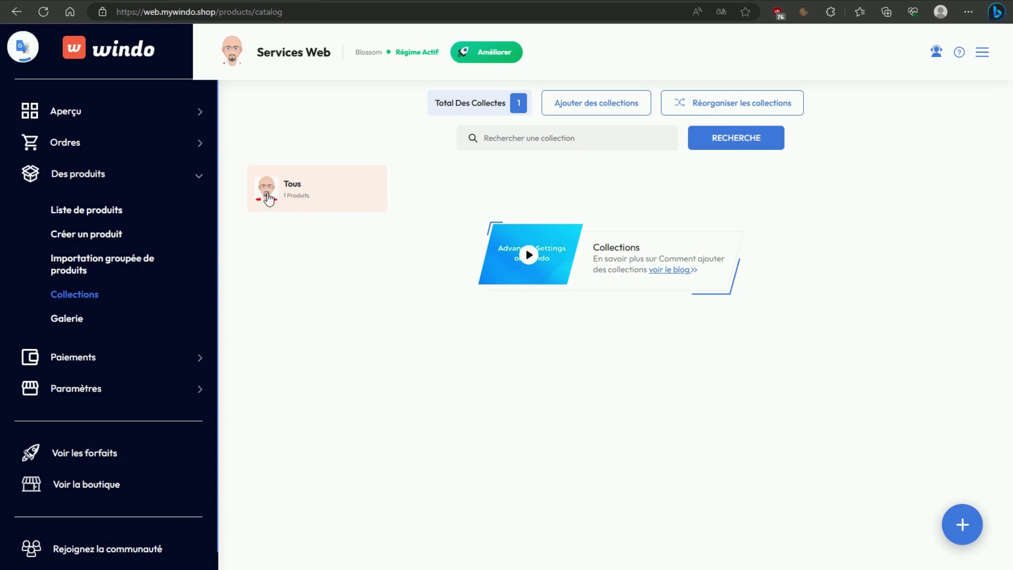
left_click(67, 319)
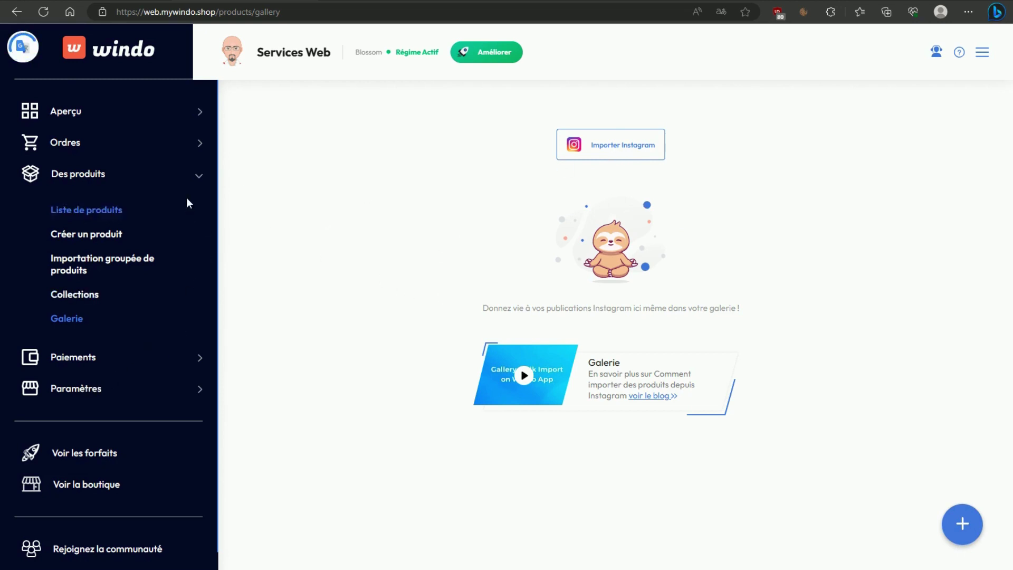
- Open the payments page (Paiements), examine its revenue summary and payment breakdown, and view the payment method filter options
left_click(200, 175)
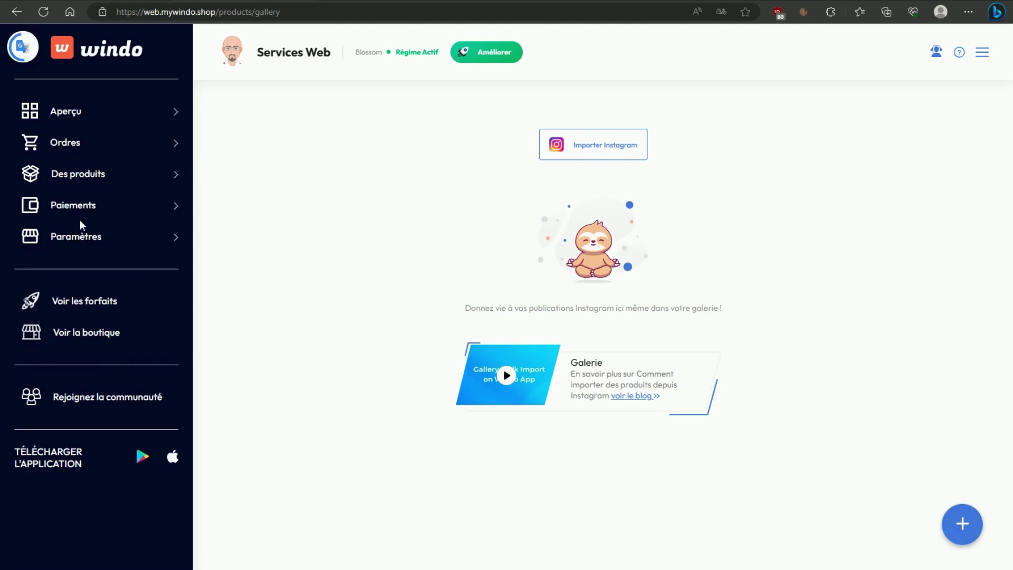
left_click(76, 208)
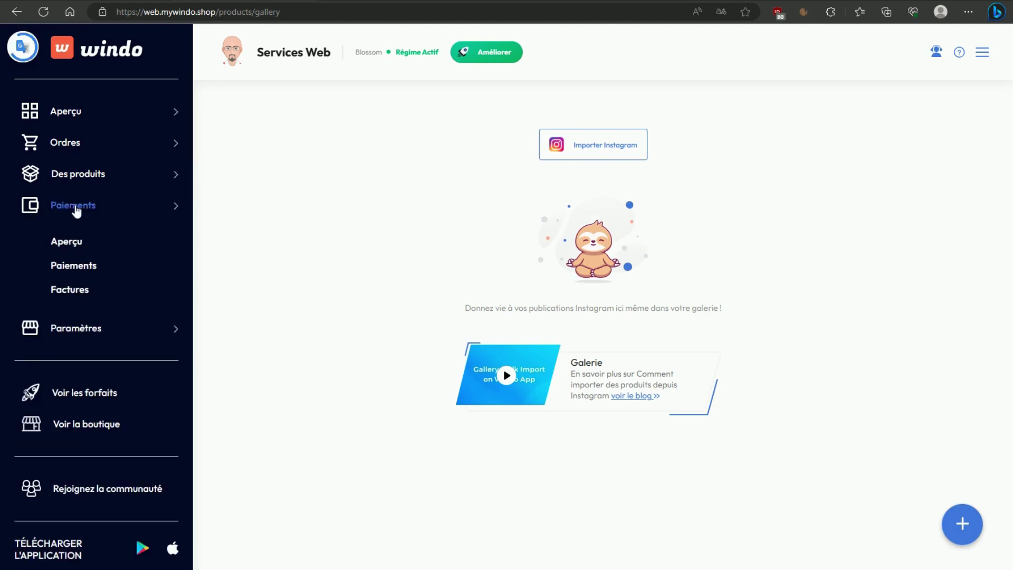
left_click(77, 271)
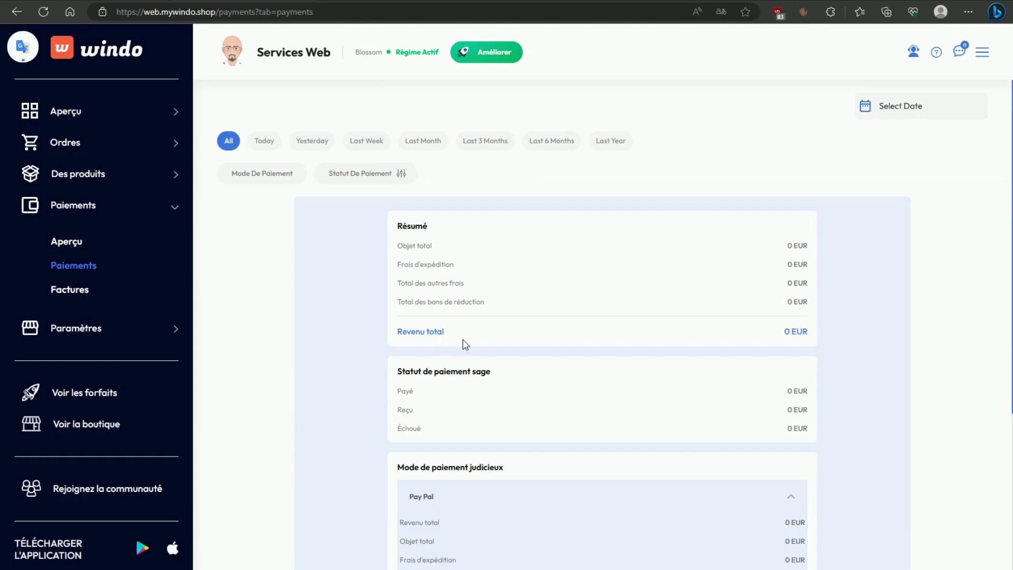
scroll(464, 346, "down", 4)
scroll(453, 348, "up", 4)
scroll(428, 455, "down", 4)
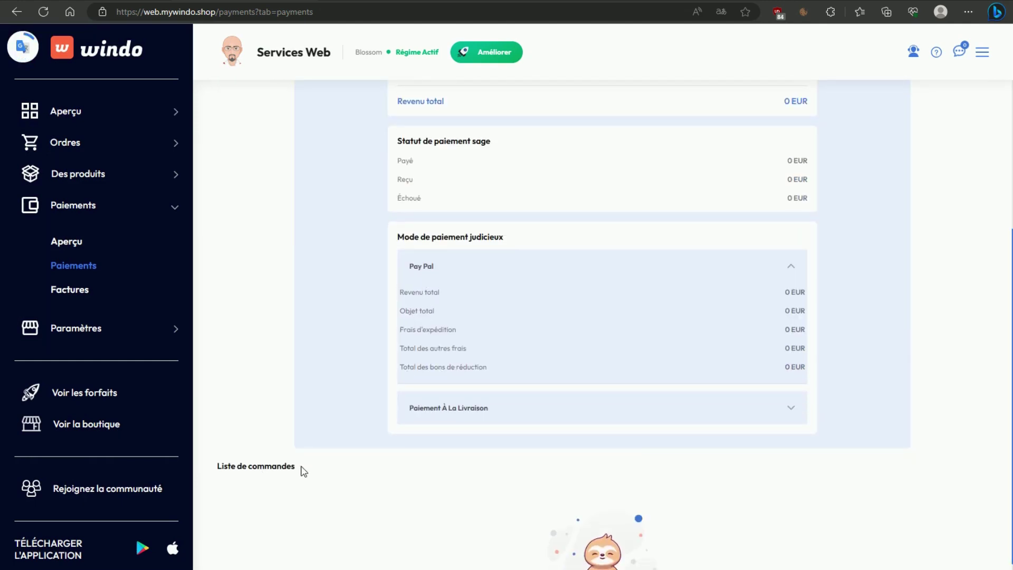
scroll(420, 368, "up", 4)
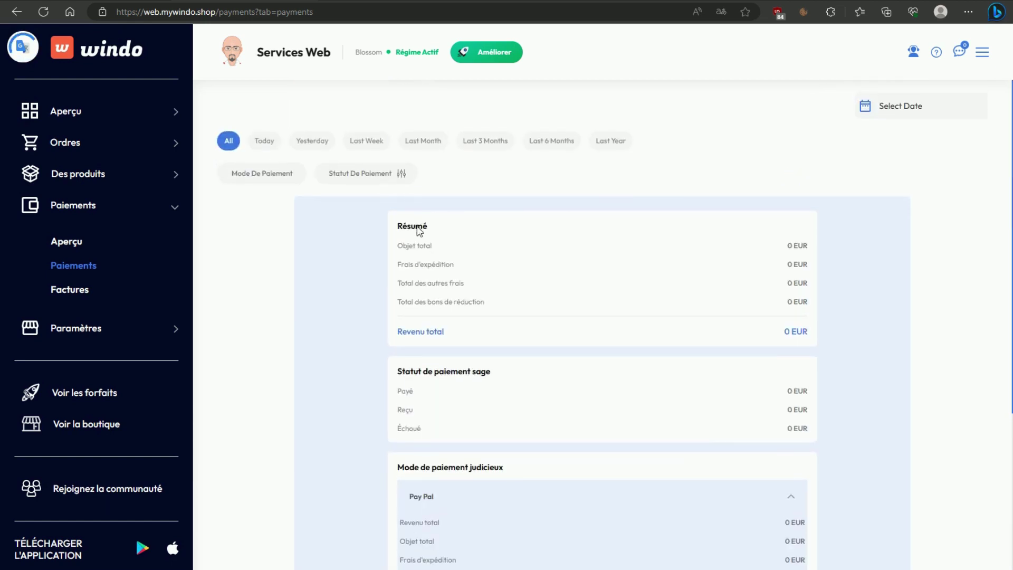
left_click(257, 176)
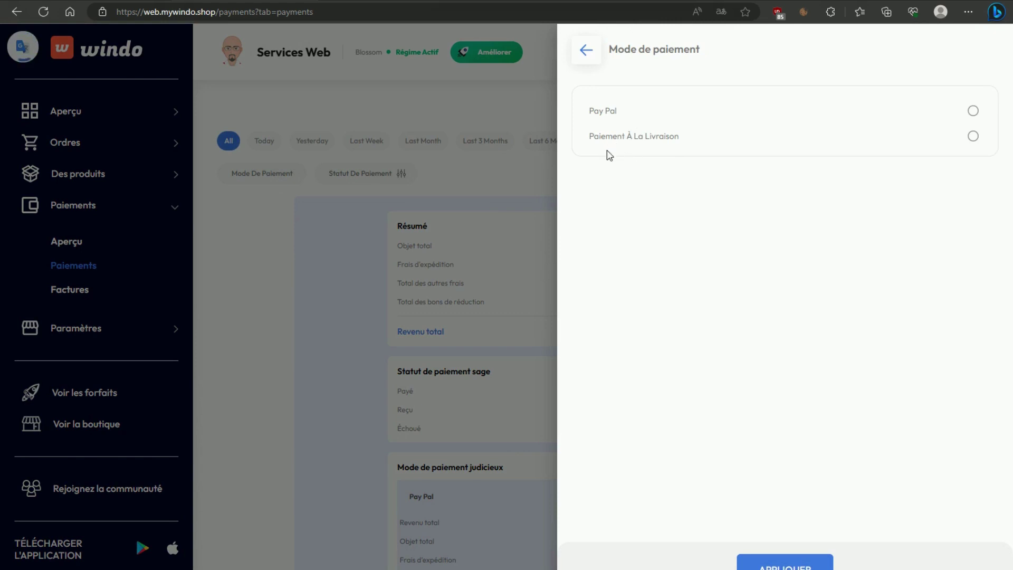
left_click(577, 61)
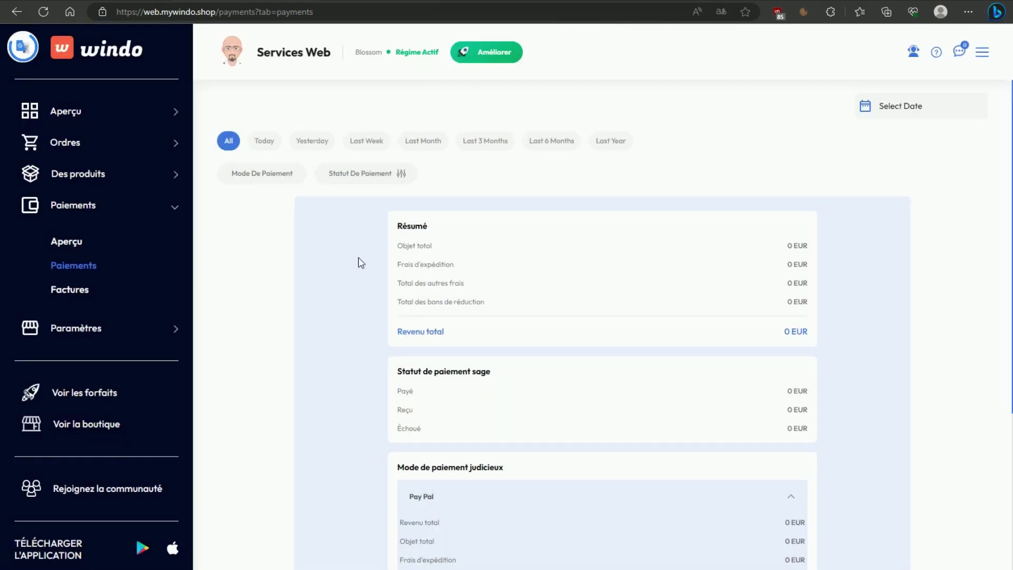
- From the payments overview, open the payment rules, preview the PayPal rule options by enabling and disabling the rule, and return
left_click(74, 211)
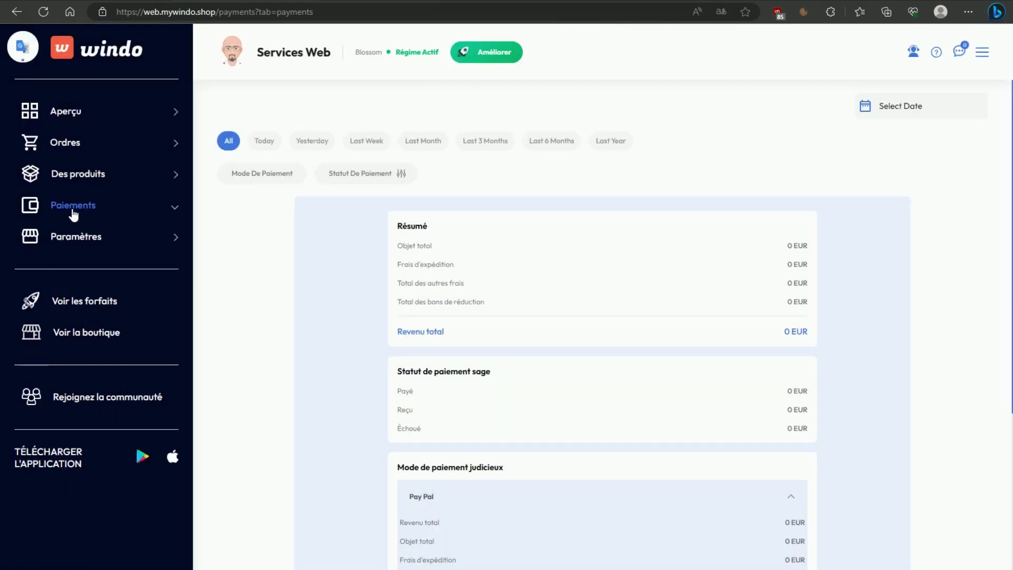
left_click(88, 210)
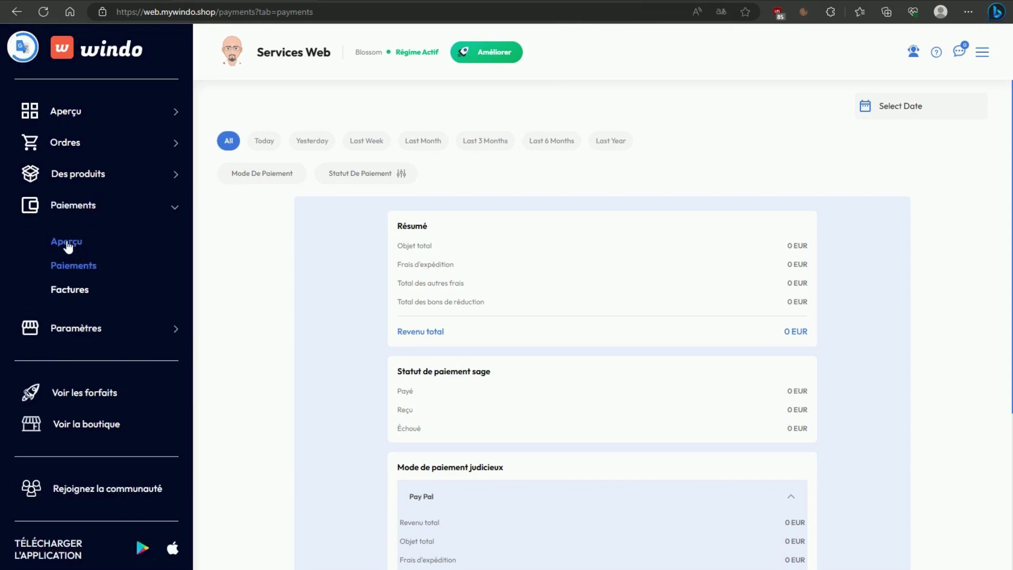
left_click(66, 243)
left_click(527, 435)
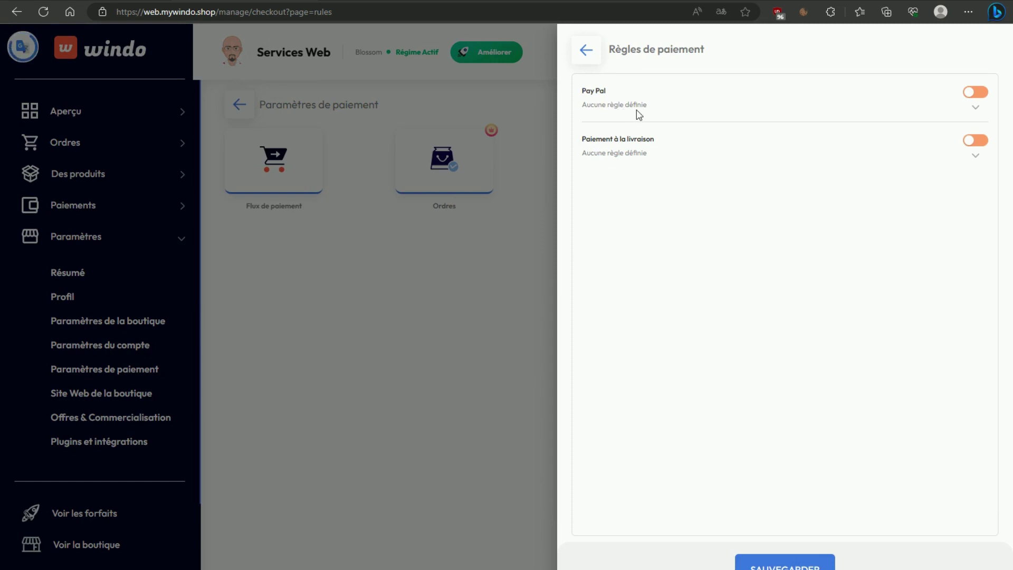
left_click(975, 94)
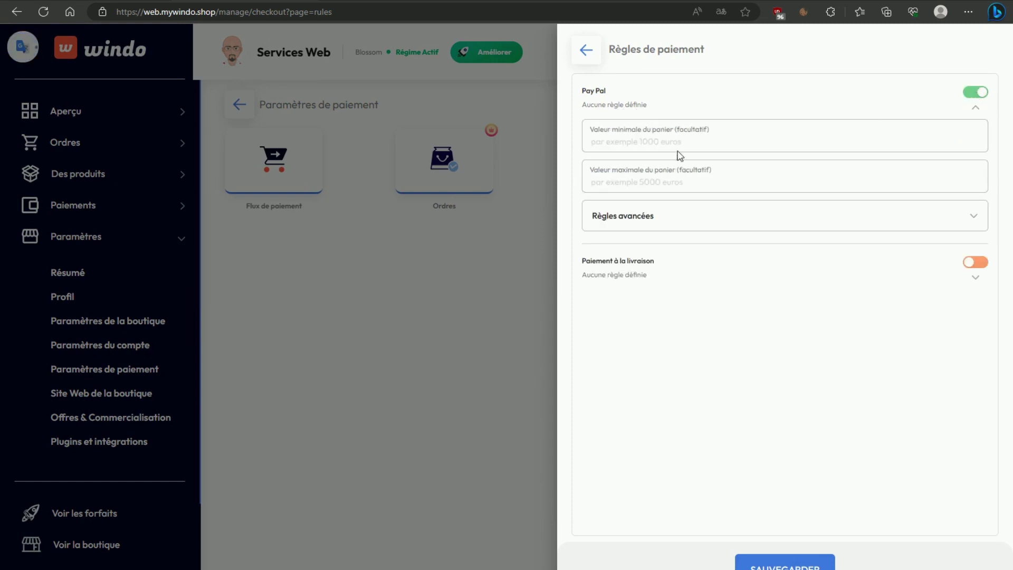
left_click(973, 94)
key("alt+Left")
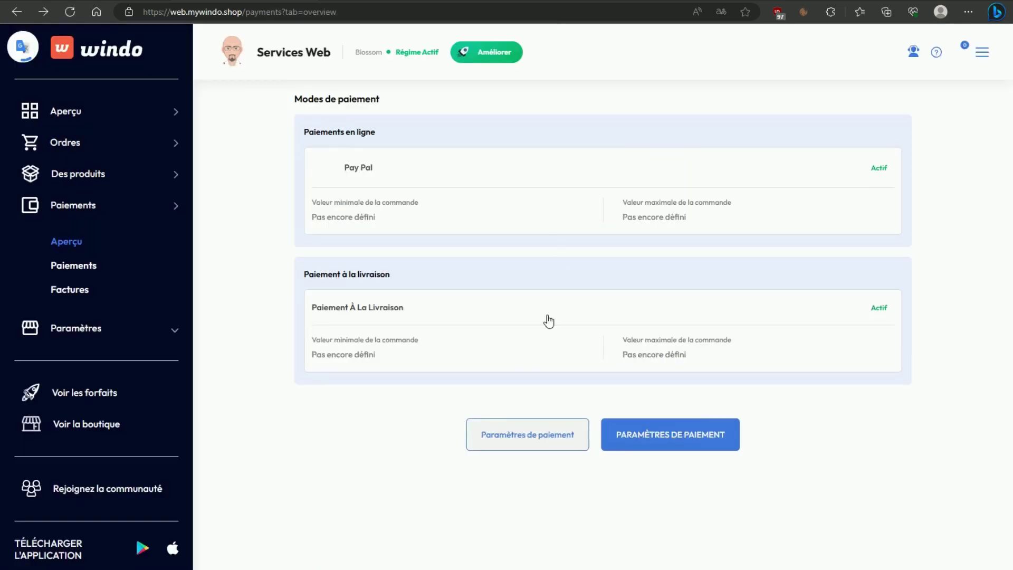
- Open the payment mode settings from the payments overview and turn off manual payments (Manuel)
left_click(689, 443)
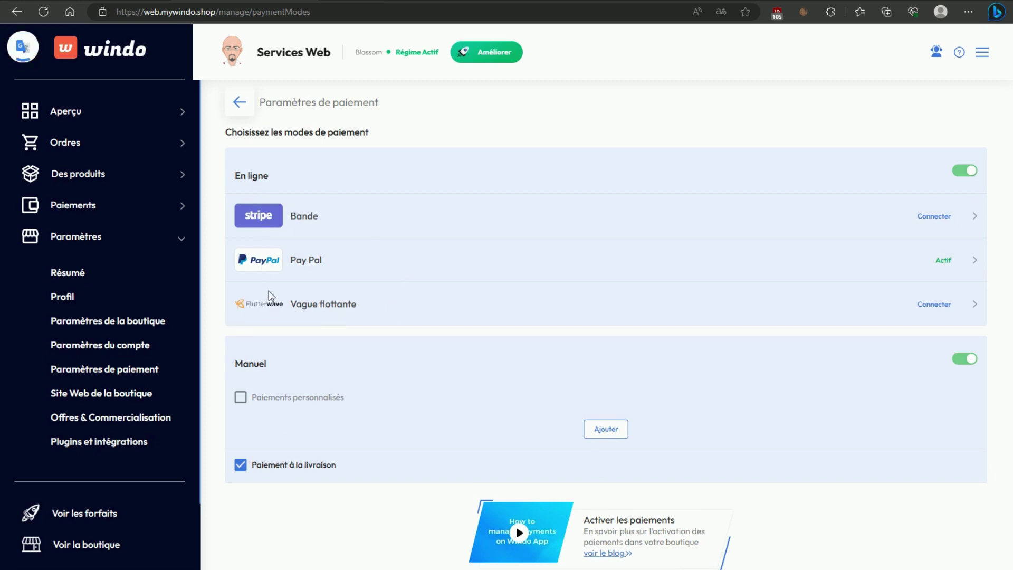
left_click(963, 363)
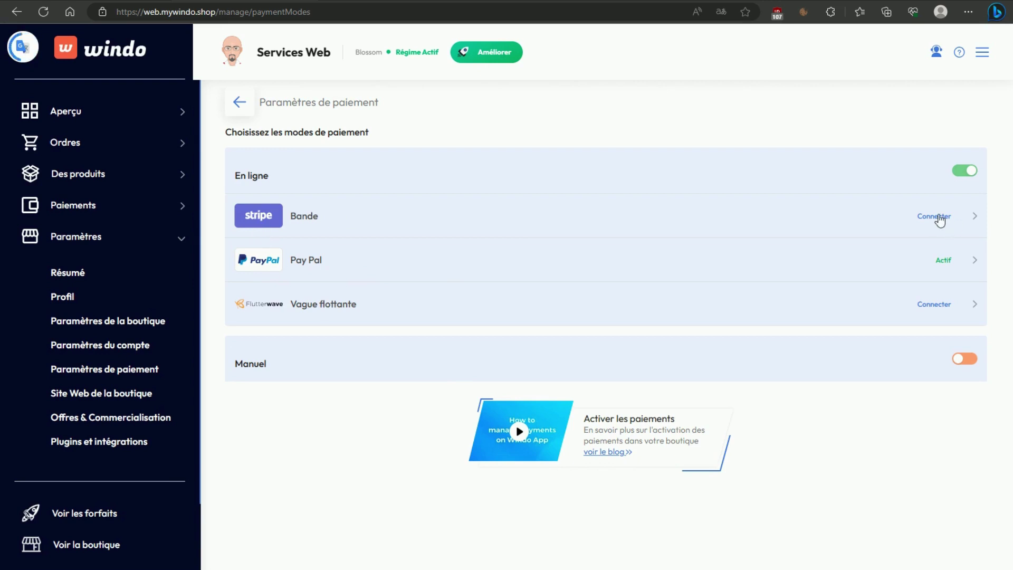
- Read the Stripe integration instructions in the online payment modes and close them
left_click(935, 217)
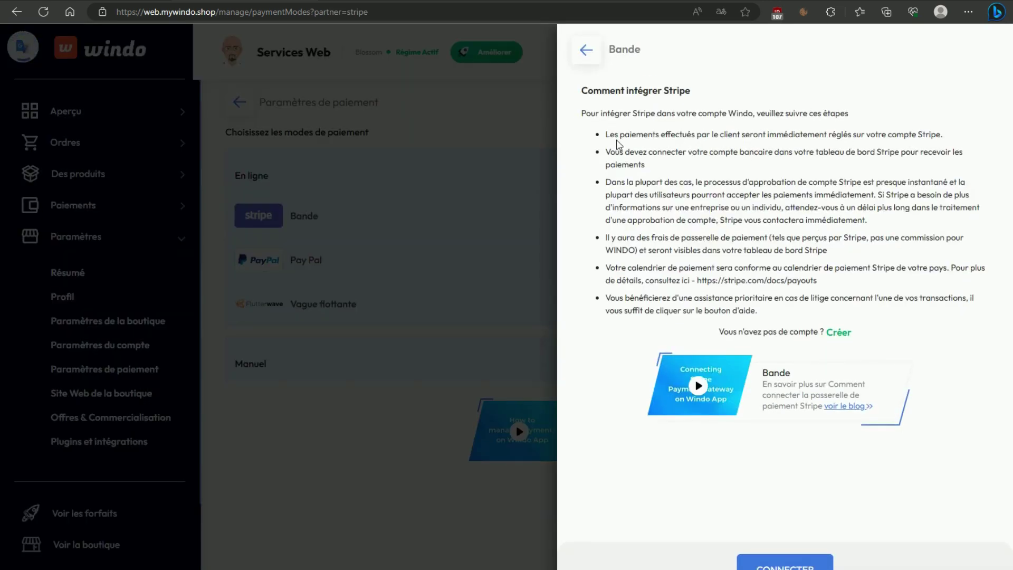
triple_click(748, 138)
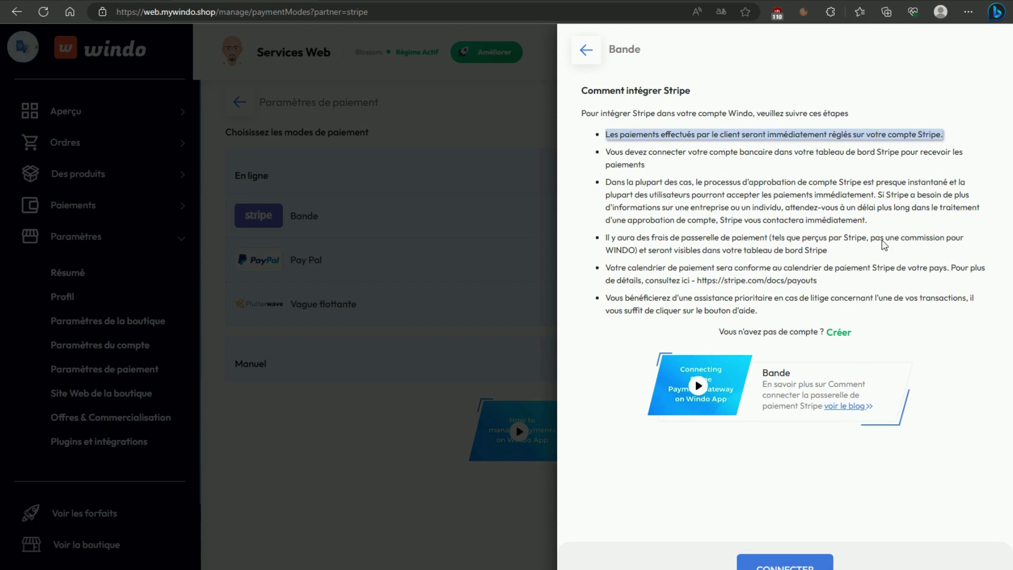
left_click(587, 359)
left_click(510, 279)
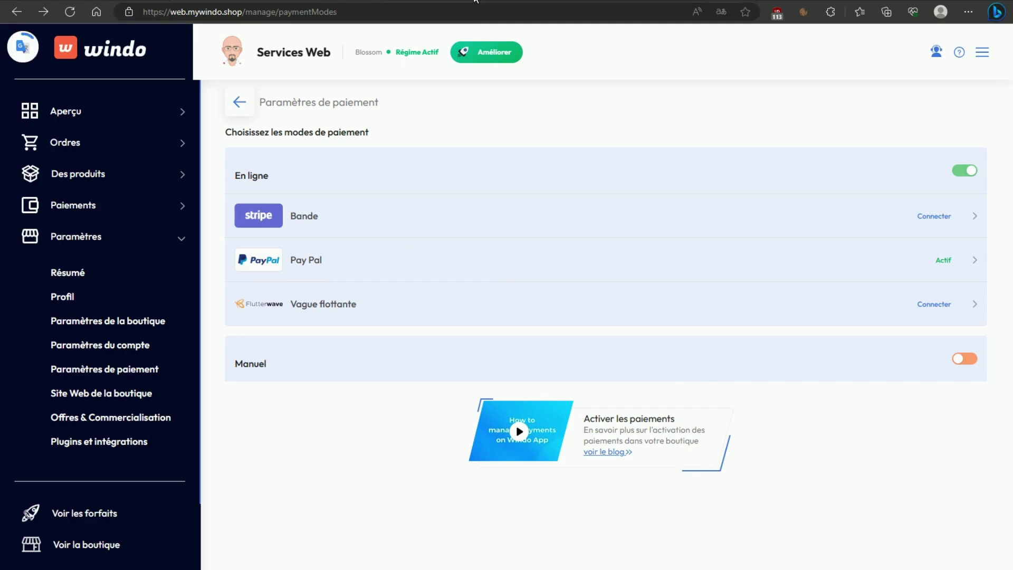
- Search Google for "paypal developer" in a new browser tab
key("ctrl+t")
left_click(69, 11)
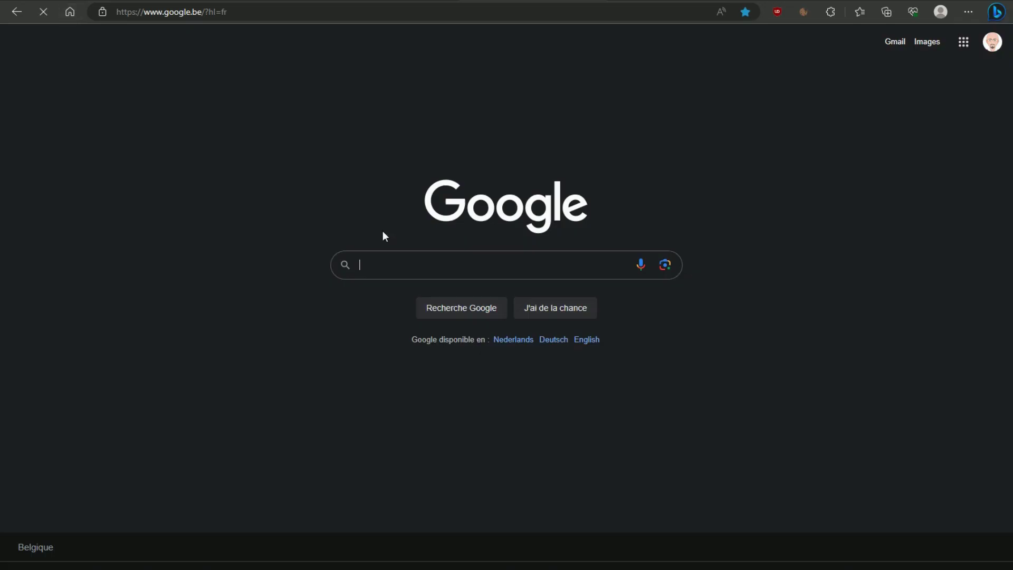
left_click(407, 269)
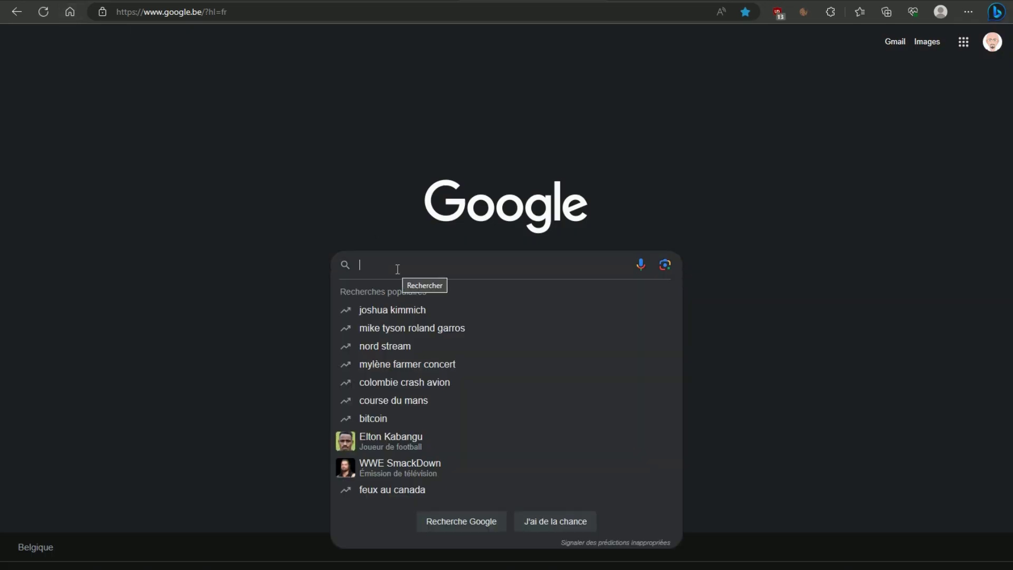
type("p")
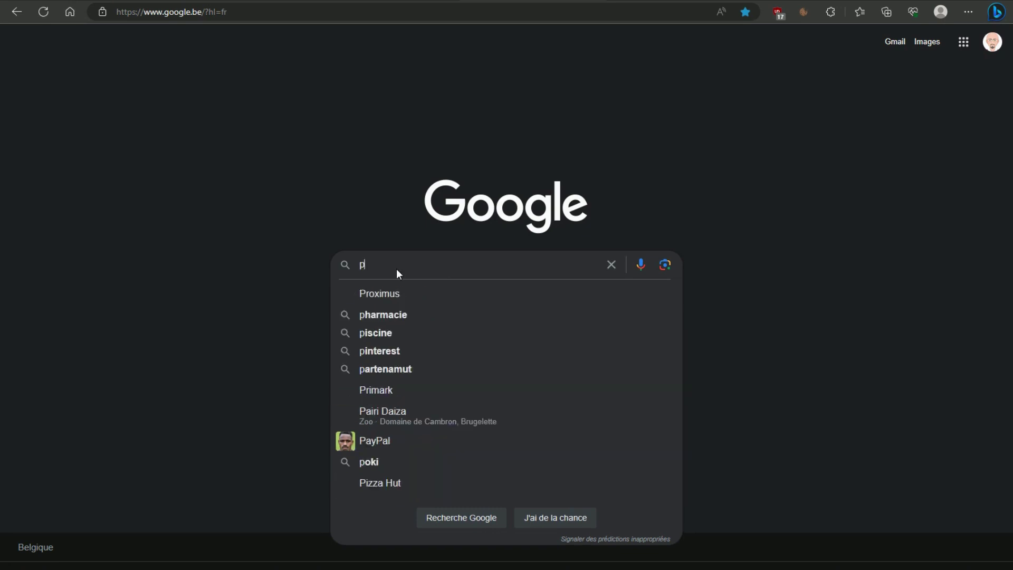
type("aypal f")
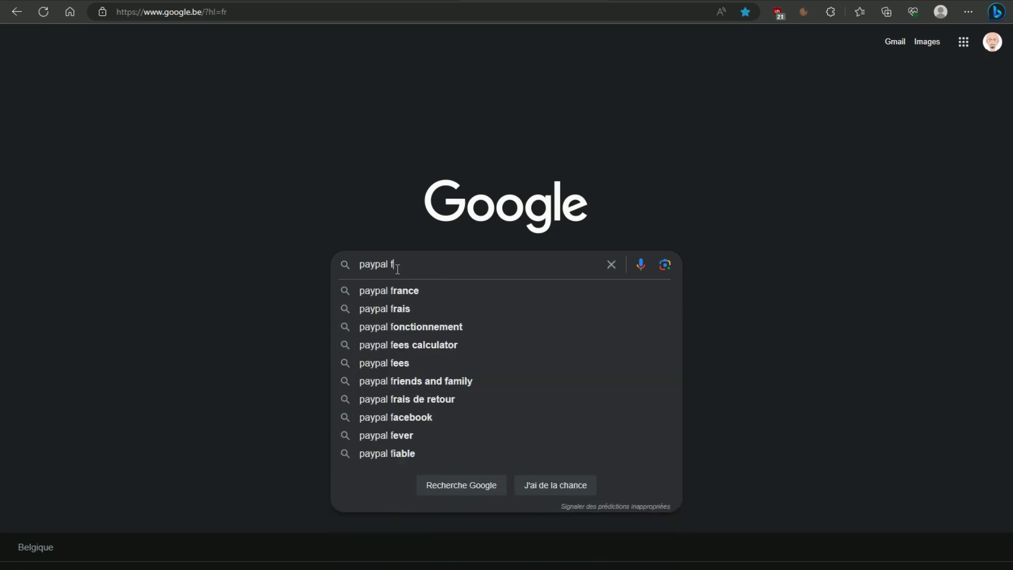
key("BackSpace")
type("devek")
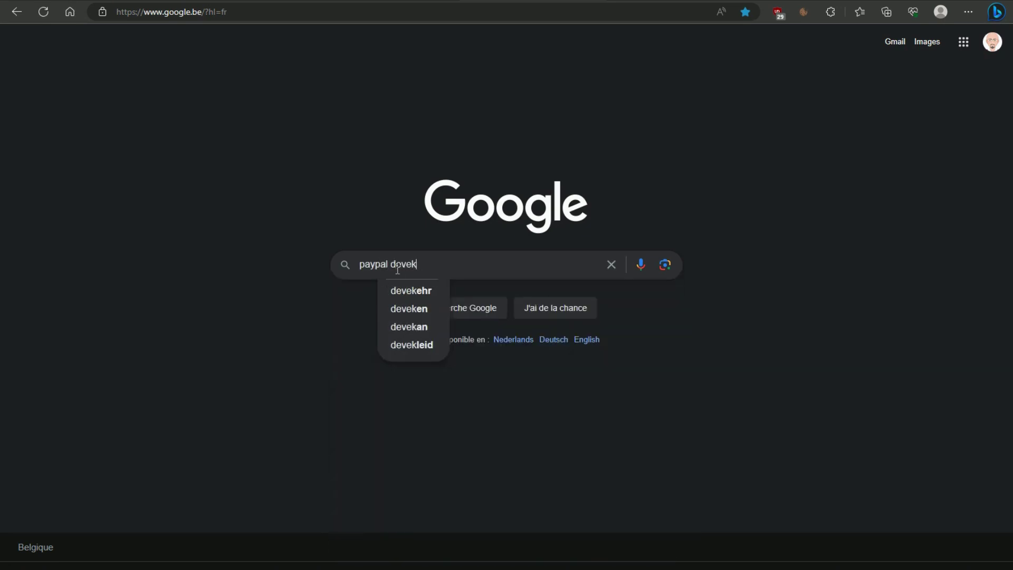
key("BackSpace")
type("loper")
key("Return")
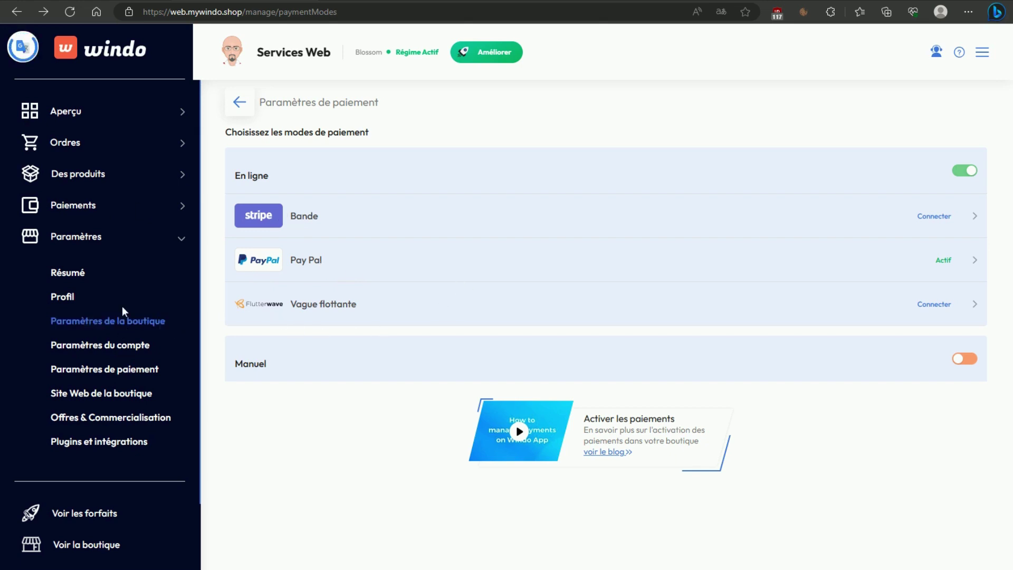
- Open the settings summary (Résumé) and examine the store hours, payment settings, shipping modes and served zones
left_click(64, 276)
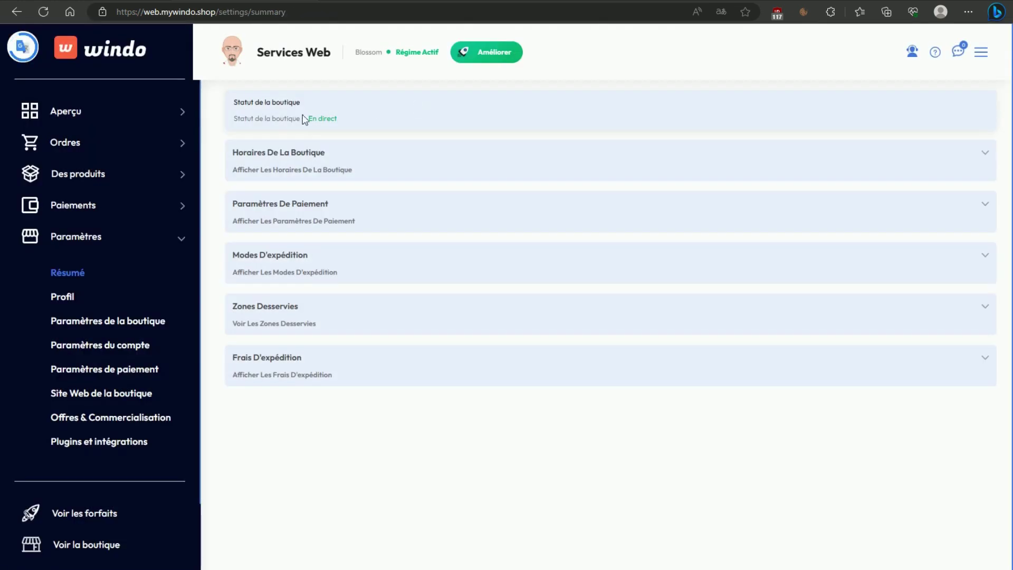
left_click(259, 160)
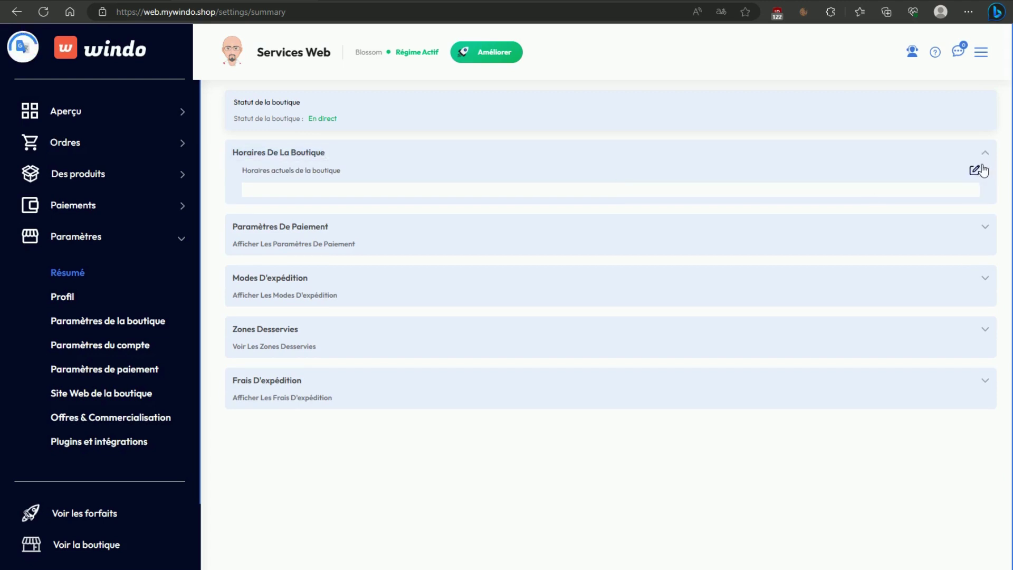
left_click(294, 232)
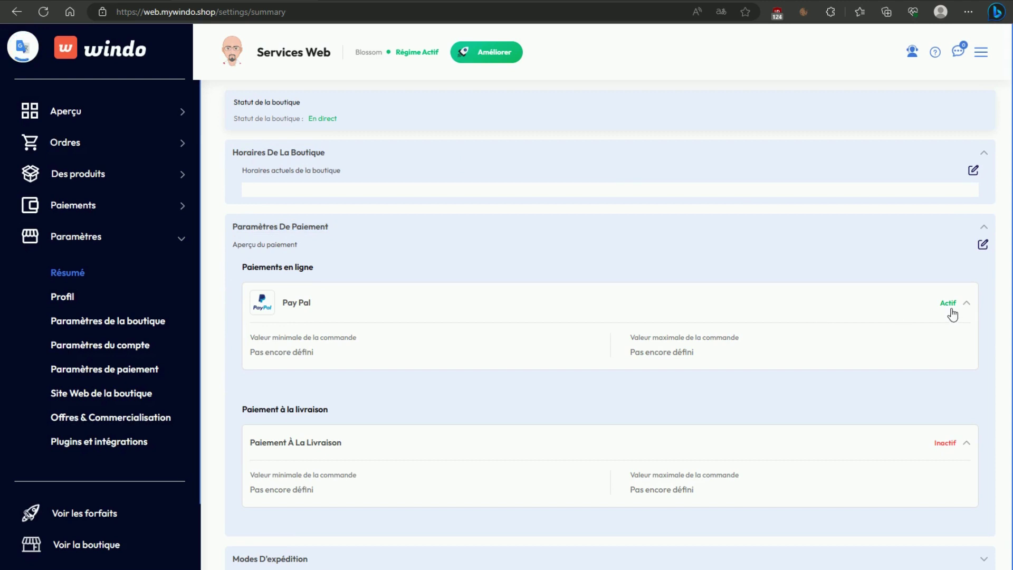
scroll(317, 401, "down", 2)
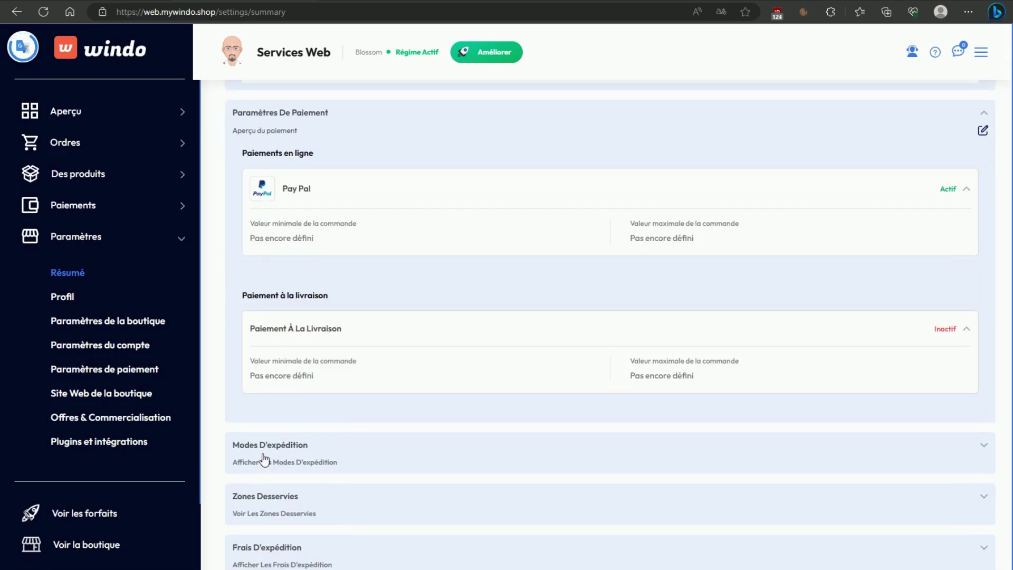
left_click(266, 449)
scroll(527, 411, "down", 2)
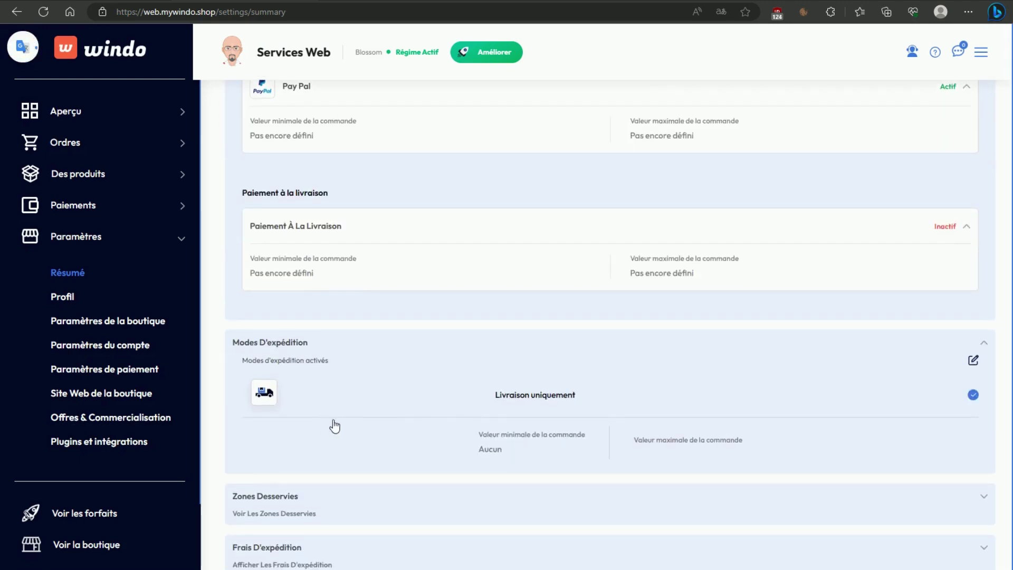
scroll(583, 414, "down", 1)
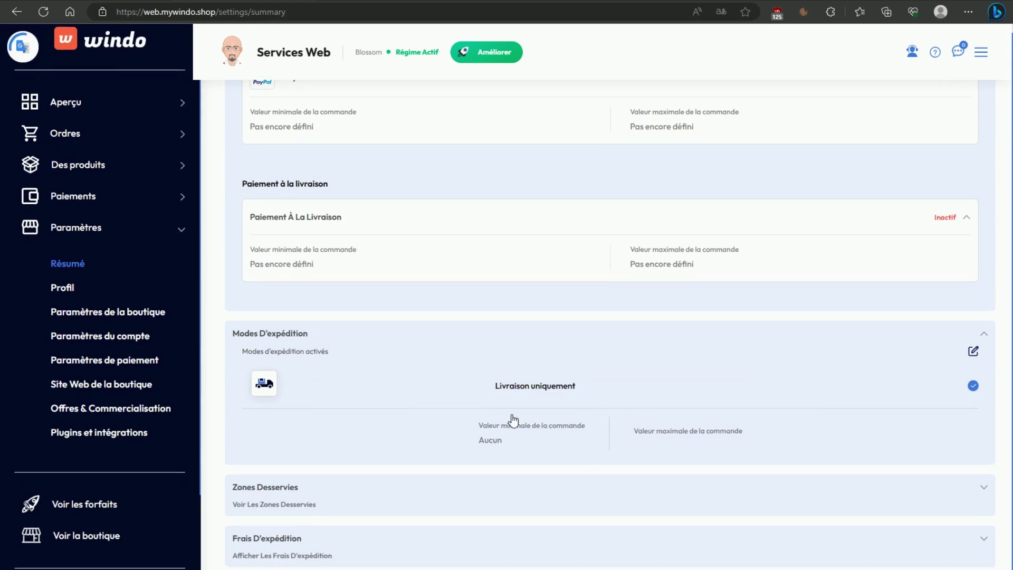
left_click(265, 493)
scroll(480, 467, "down", 2)
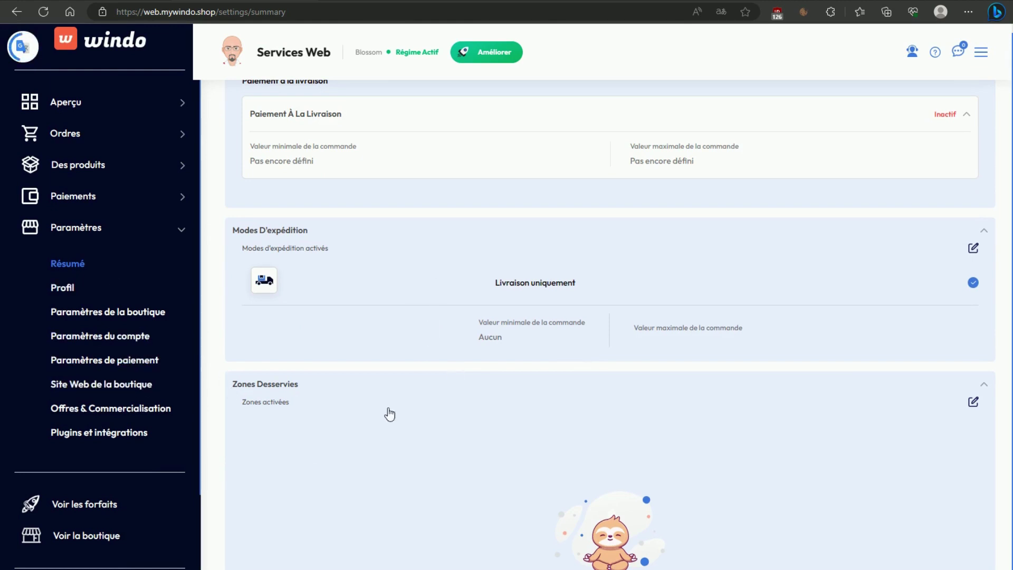
- Examine the shop profile's name, URL, country, currency and description fields, and open the shop settings page (Paramètres de la boutique)
left_click(63, 291)
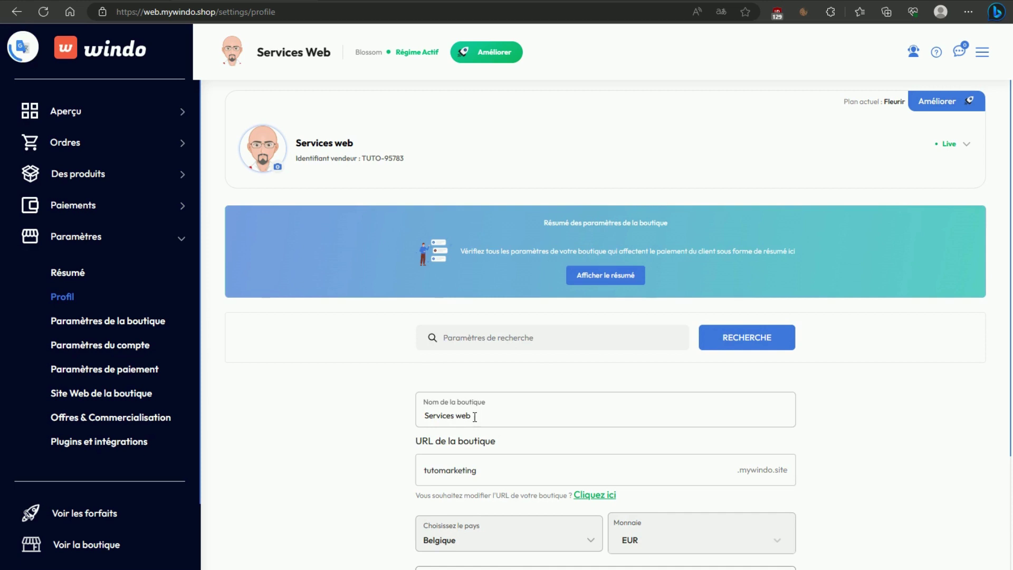
left_click_drag(474, 417, 410, 425)
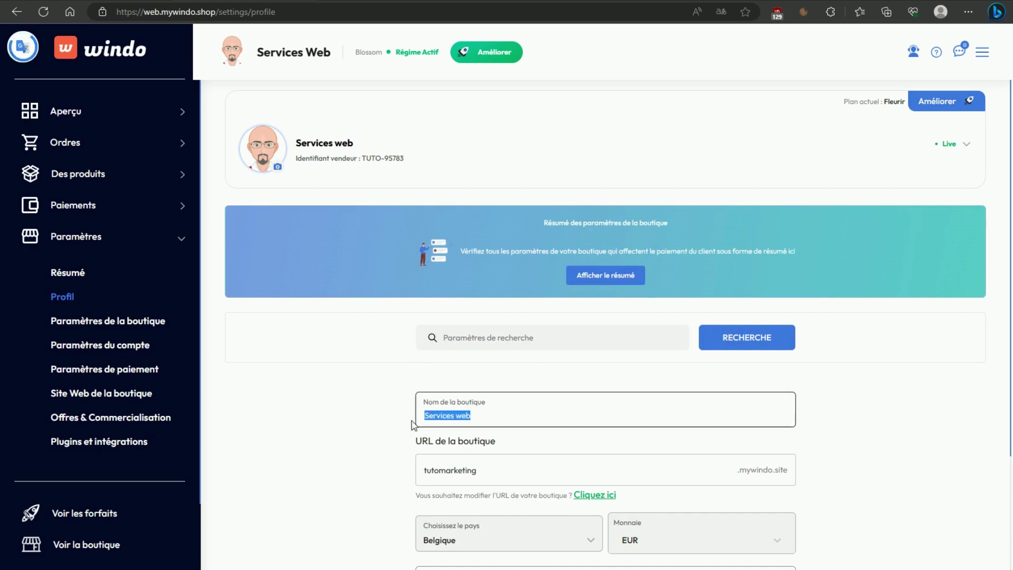
scroll(594, 462, "down", 3)
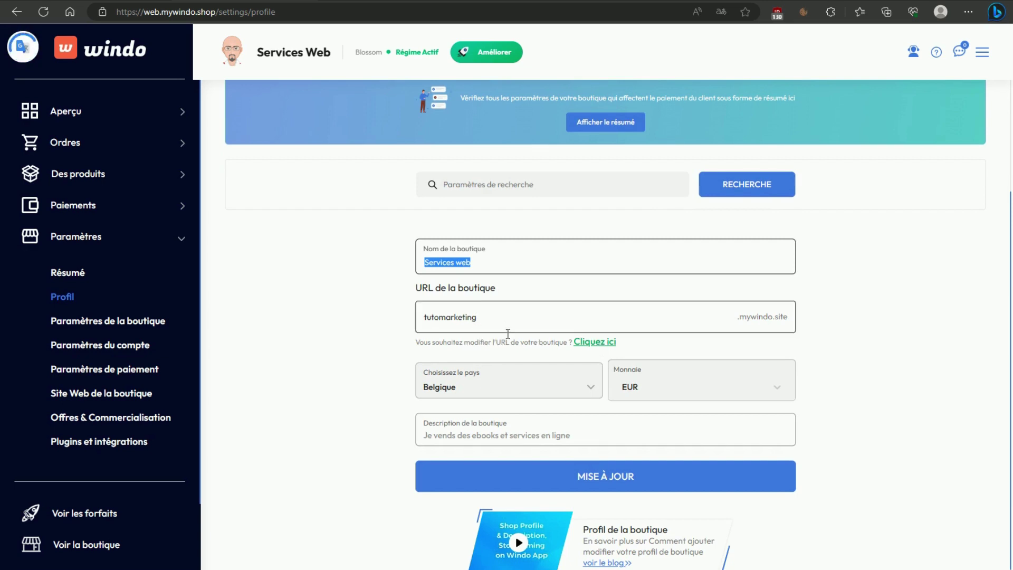
scroll(473, 422, "down", 1)
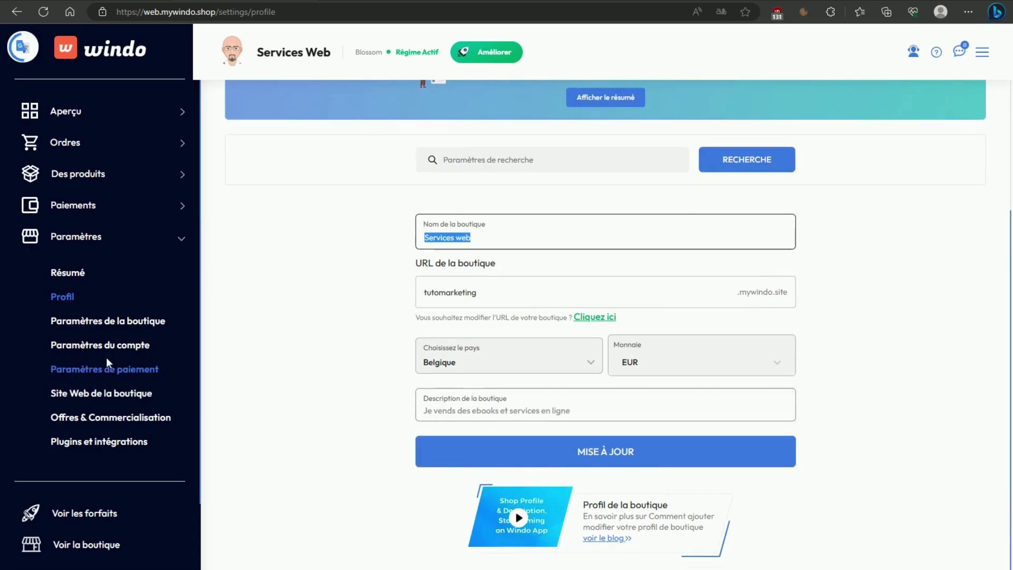
left_click(96, 322)
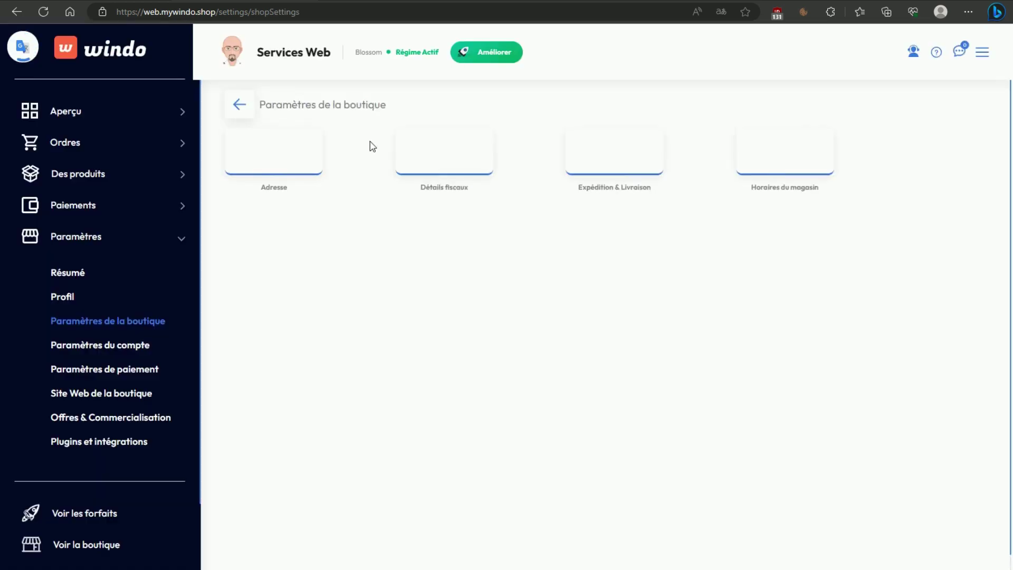